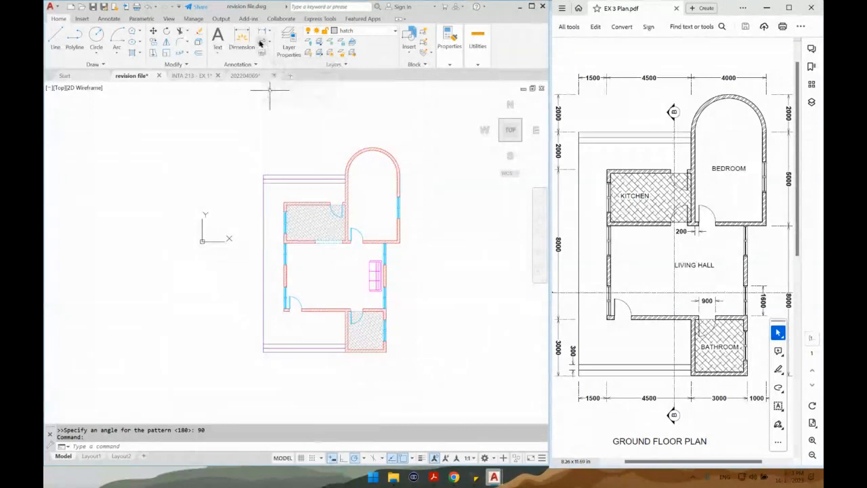
Create a text style named "spaces" with a height of 250, leaving it non-annotative
click(238, 65)
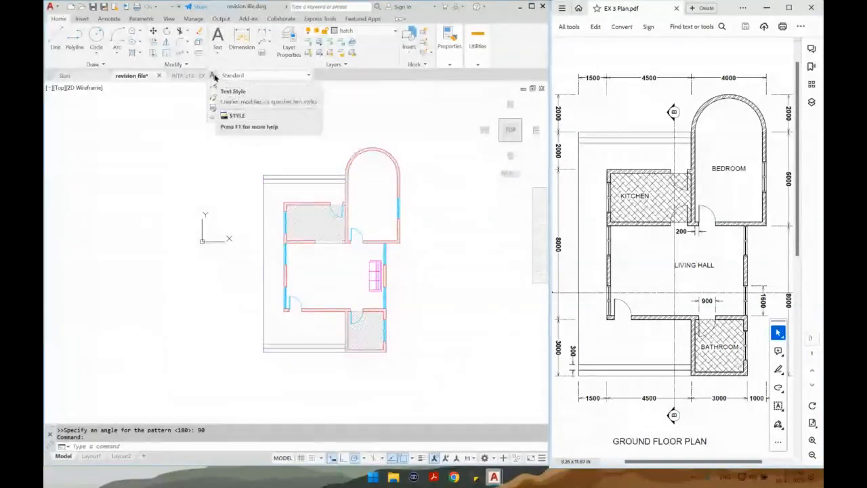
click(215, 76)
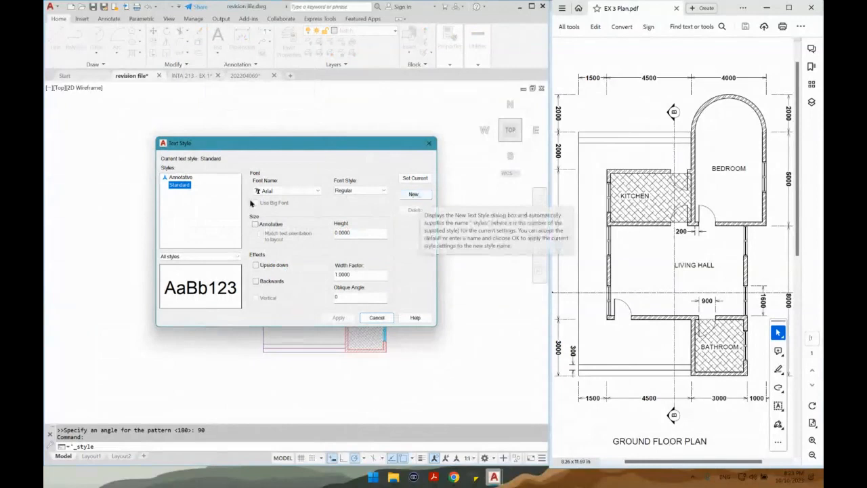
click(427, 198)
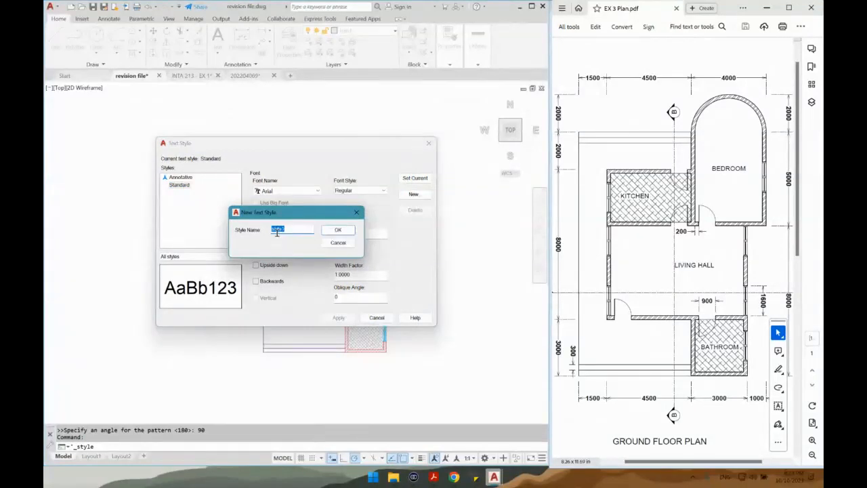
text(spaces)
key(Return)
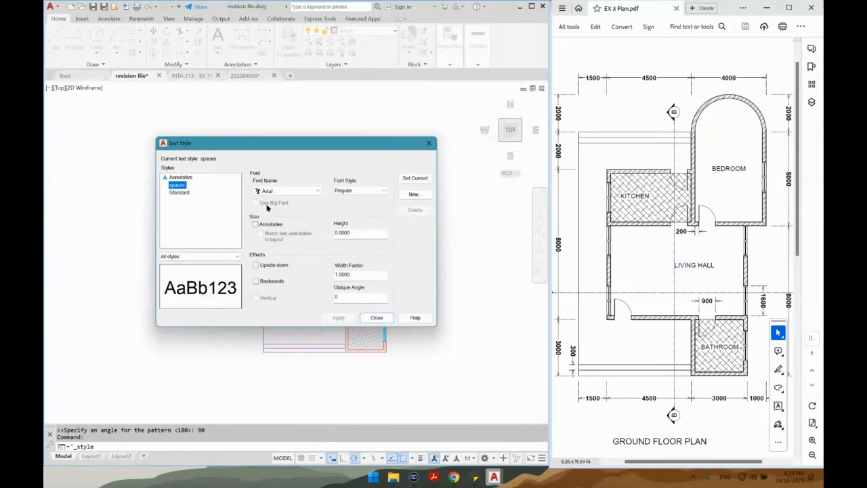
drag(353, 232, 326, 233)
text(25)
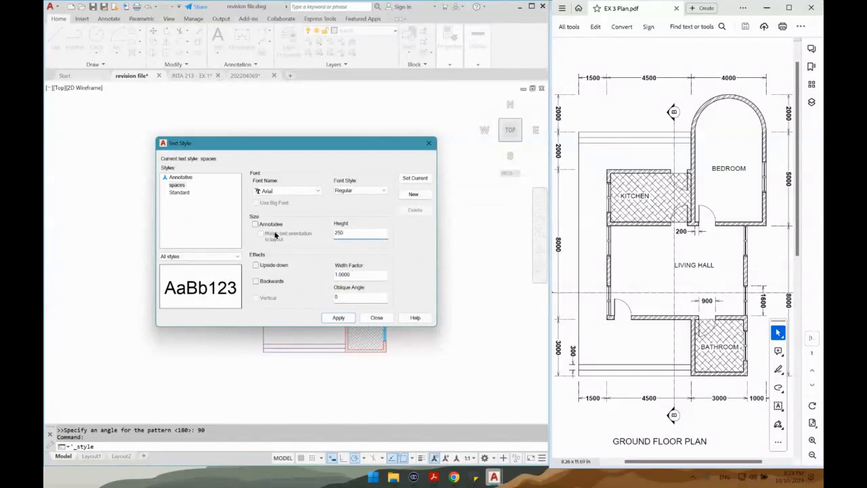
click(260, 226)
click(255, 227)
click(265, 225)
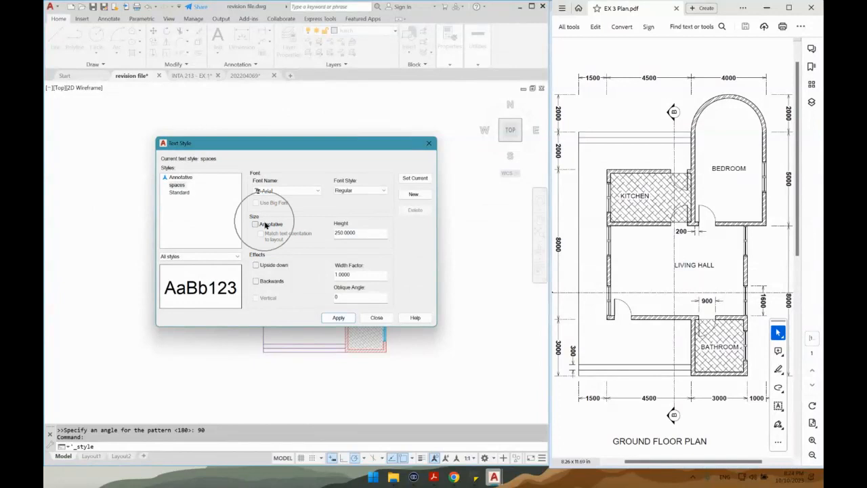
click(415, 194)
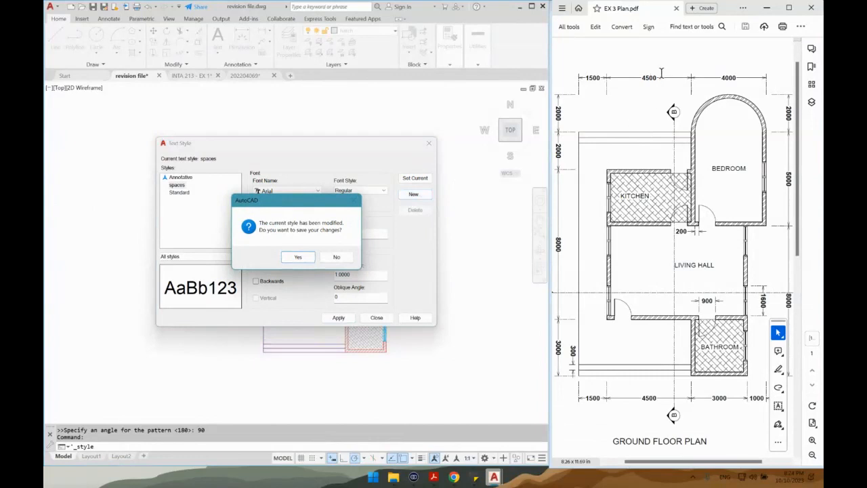
click(336, 257)
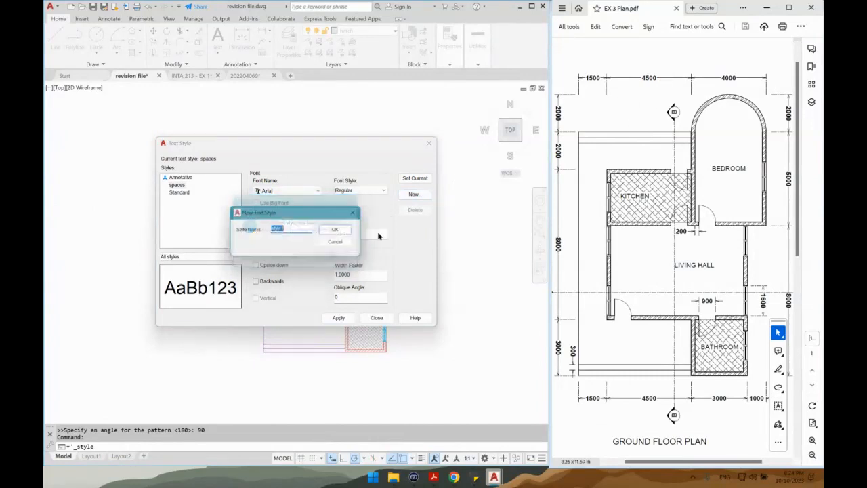
click(339, 244)
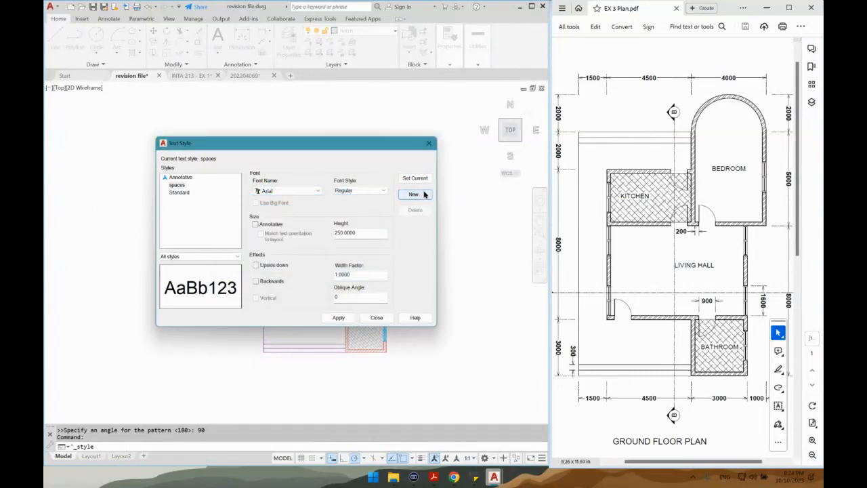
Save the "spaces" style changes and create a text style named "dim" with the Bold font style
click(420, 194)
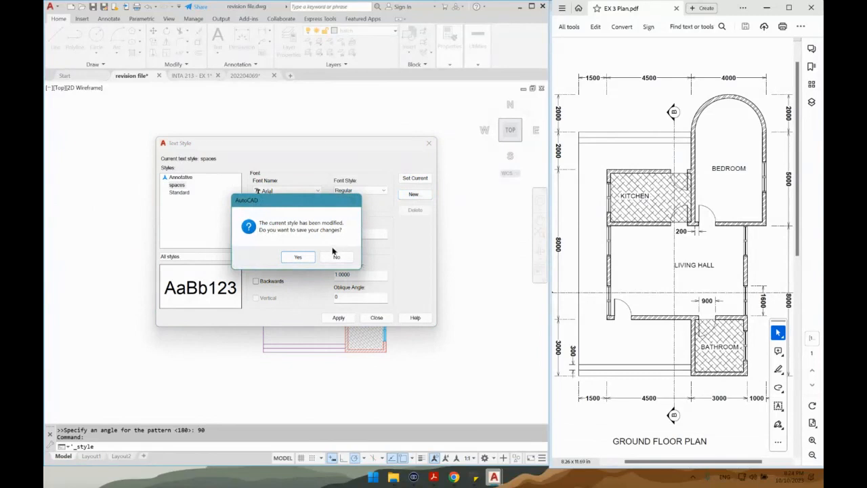
click(301, 258)
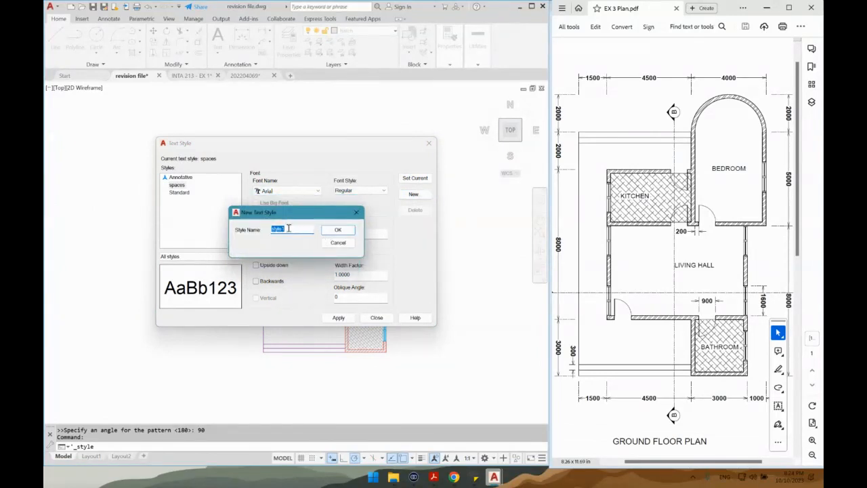
text(dim)
key(Return)
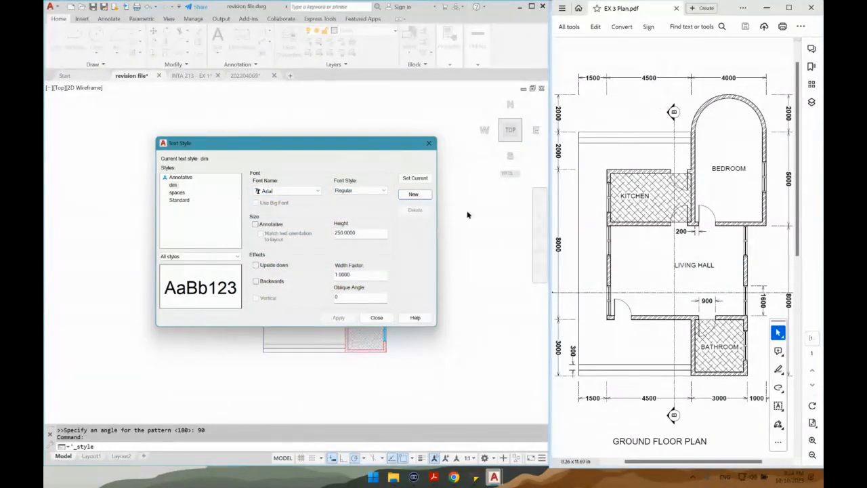
click(367, 193)
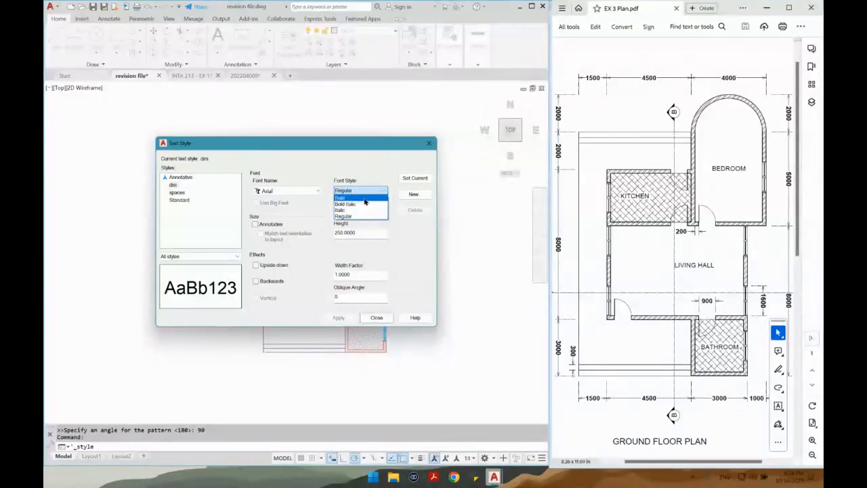
click(365, 198)
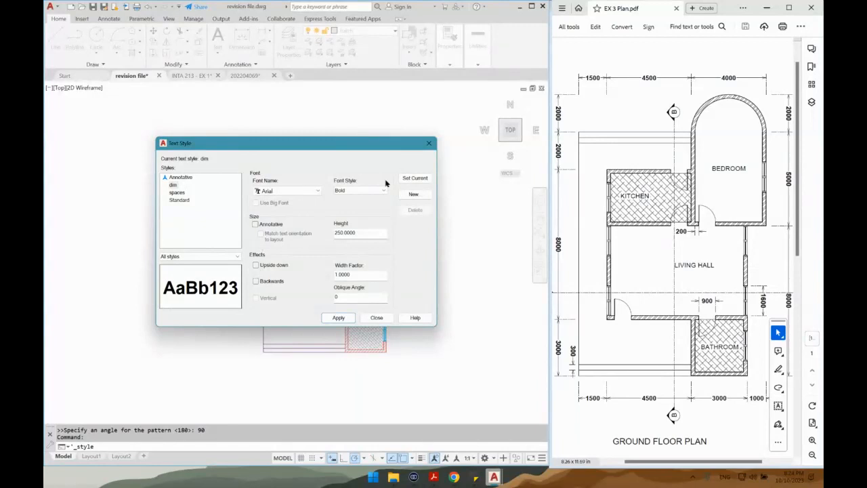
Save the "dim" style changes and create a text style named "drawing titles" with a height of 500
click(414, 195)
click(296, 258)
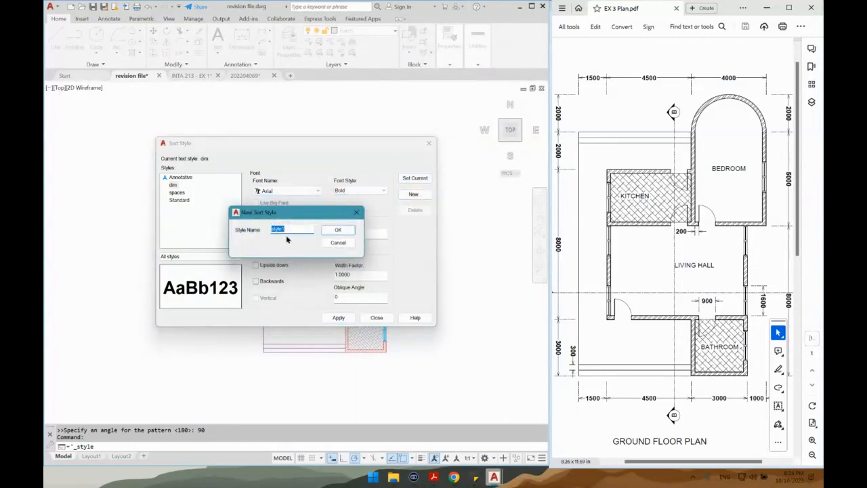
text(drawing titles)
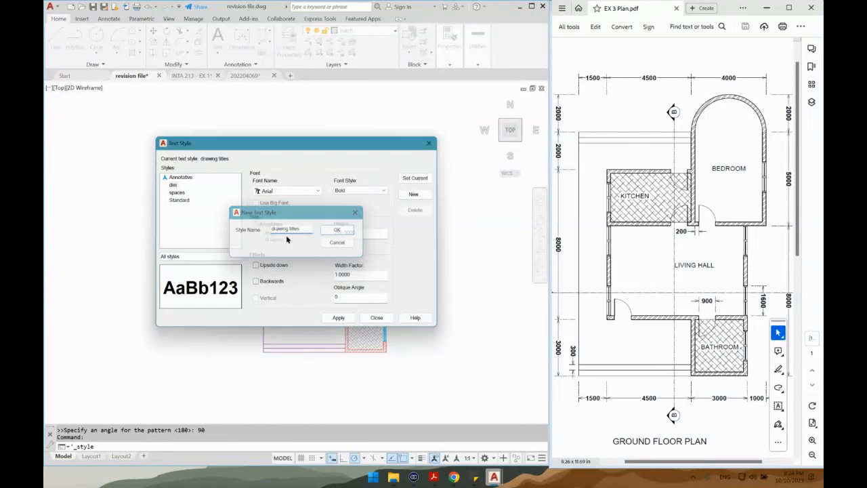
key(Return)
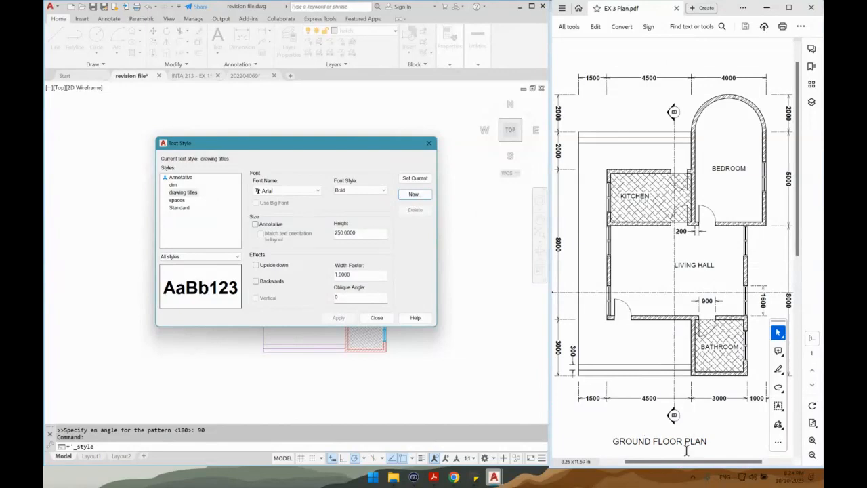
double_click(366, 233)
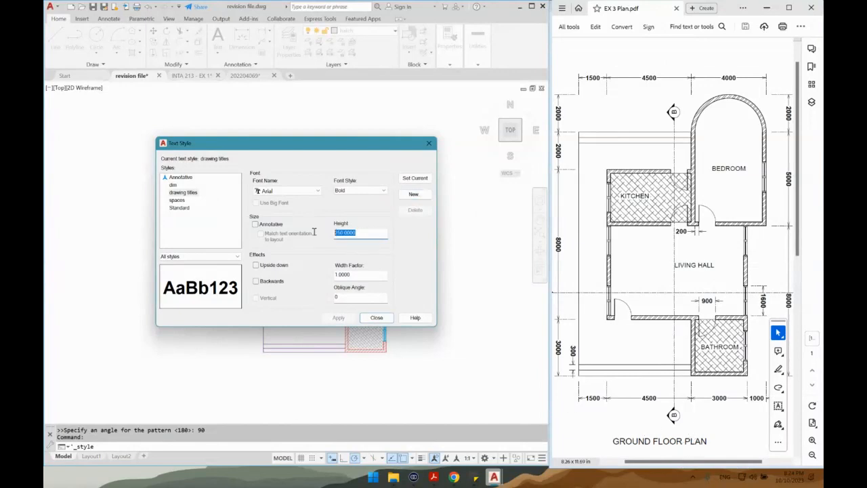
text(50)
Save the "drawing titles" changes, create a text style named "layout" with a height of 5, apply it and finish the style setup
click(413, 194)
click(303, 259)
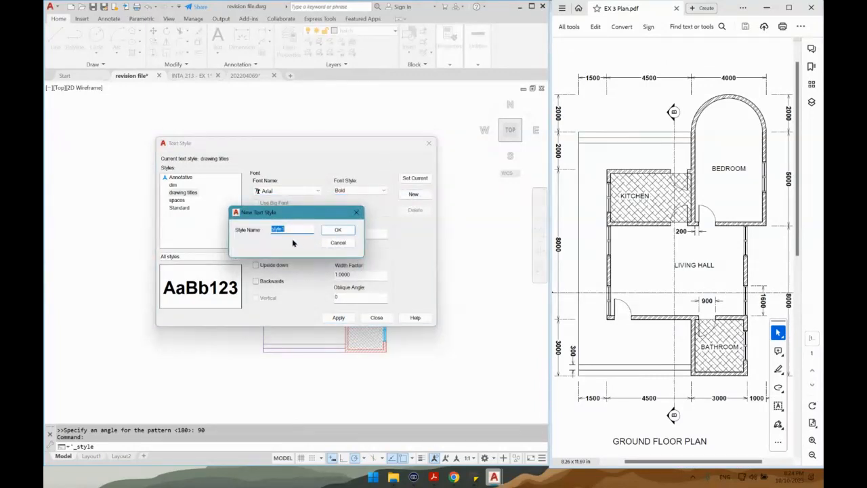
text(layout)
click(339, 229)
double_click(349, 233)
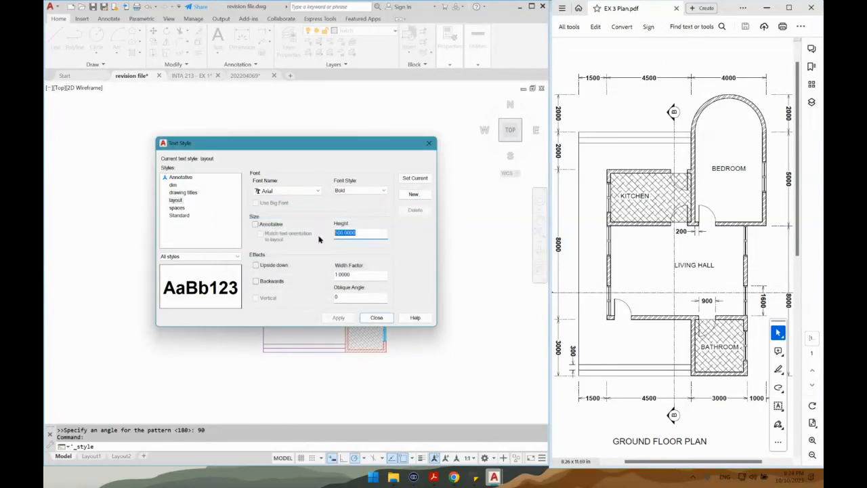
text(5)
click(339, 317)
click(377, 317)
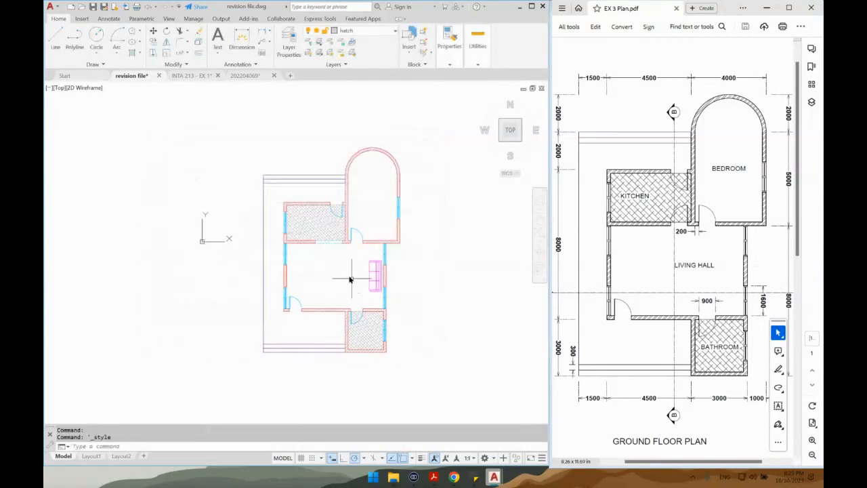
Make "spaces" the current text style and place a single-line LIVING ROOM label at 0 rotation in the middle of the central room
click(234, 66)
click(234, 75)
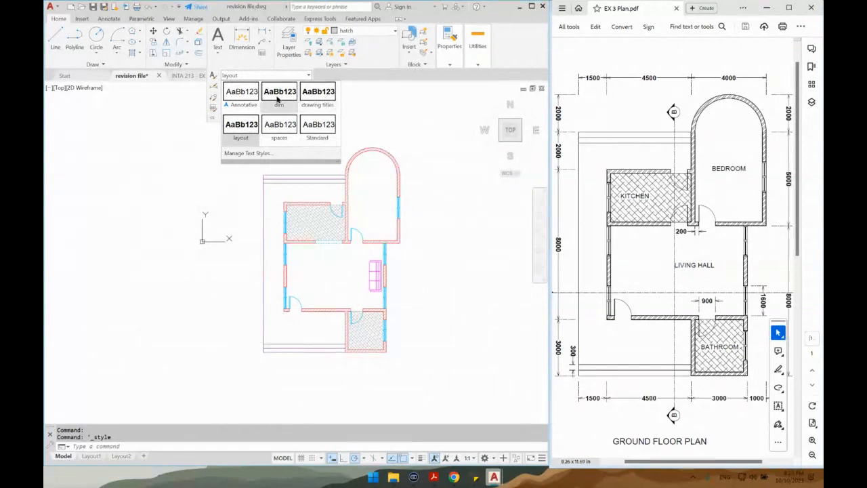
click(285, 129)
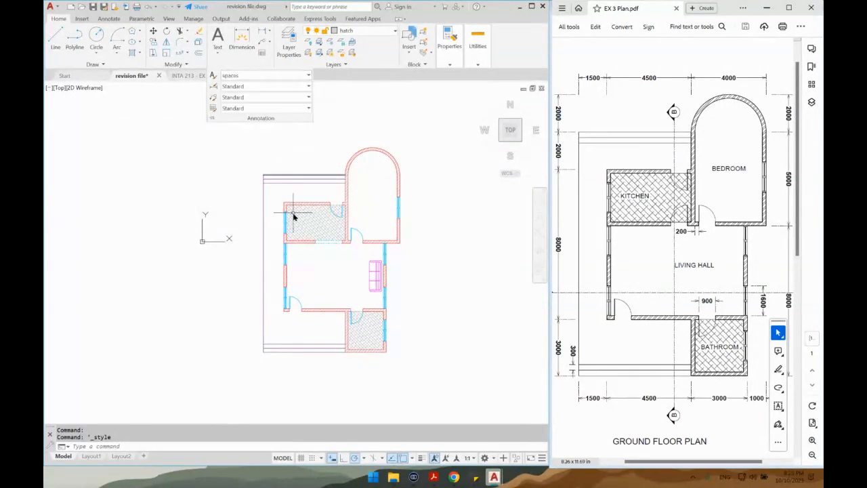
scroll(332, 262, up, 3)
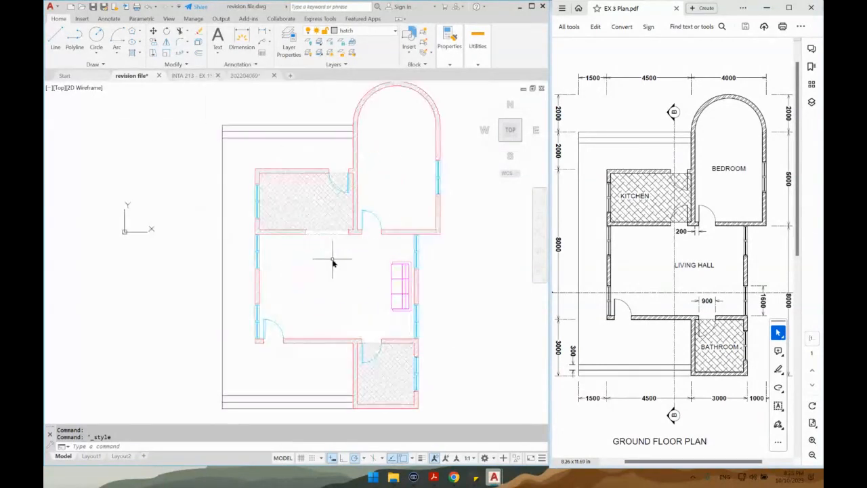
click(217, 55)
click(234, 85)
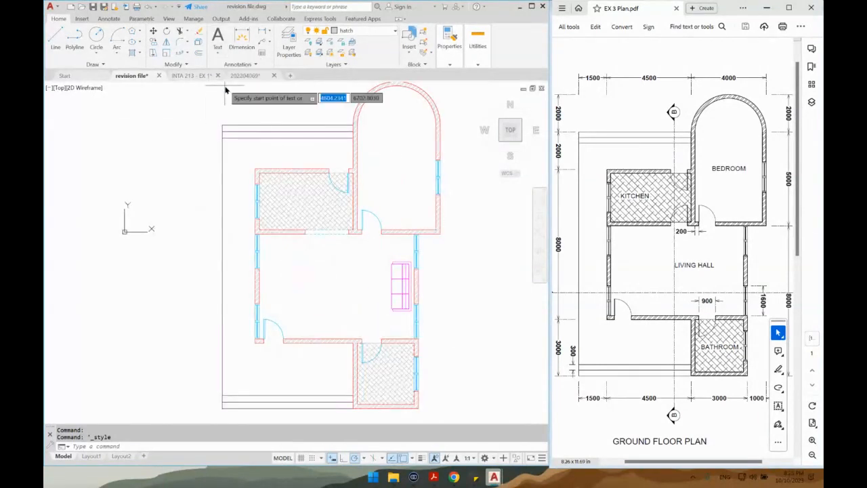
click(322, 290)
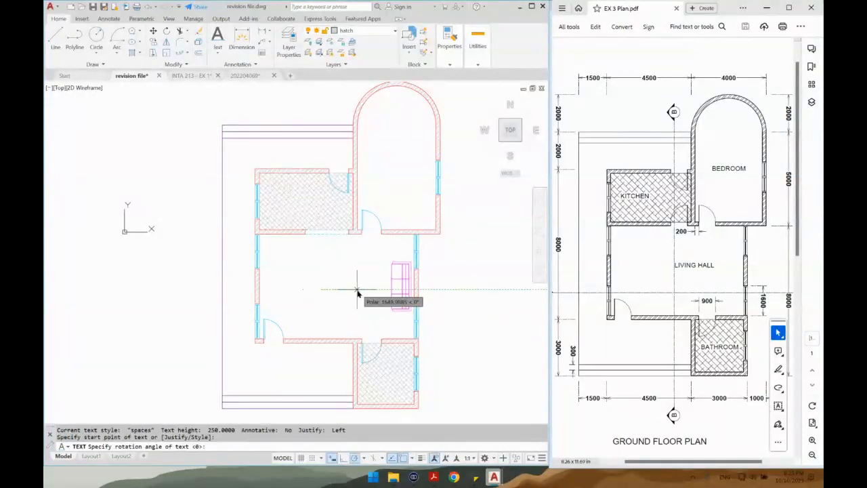
key(Return)
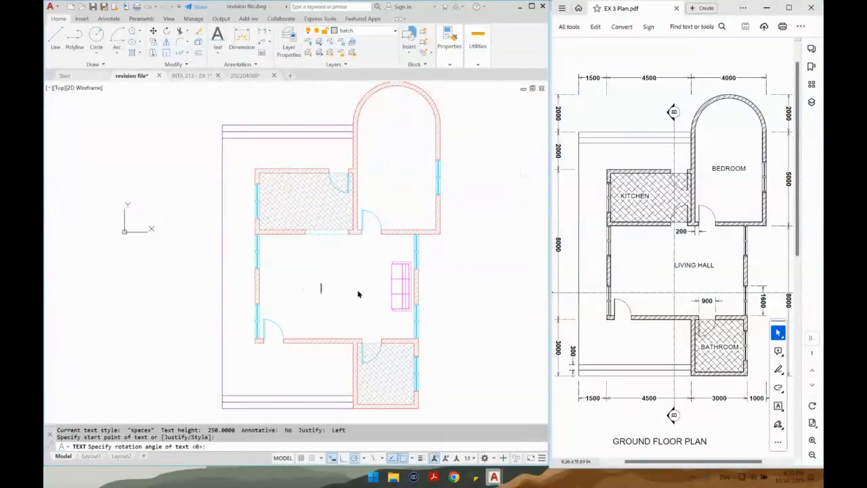
key(Caps_Lock)
text(LIVING ROO)
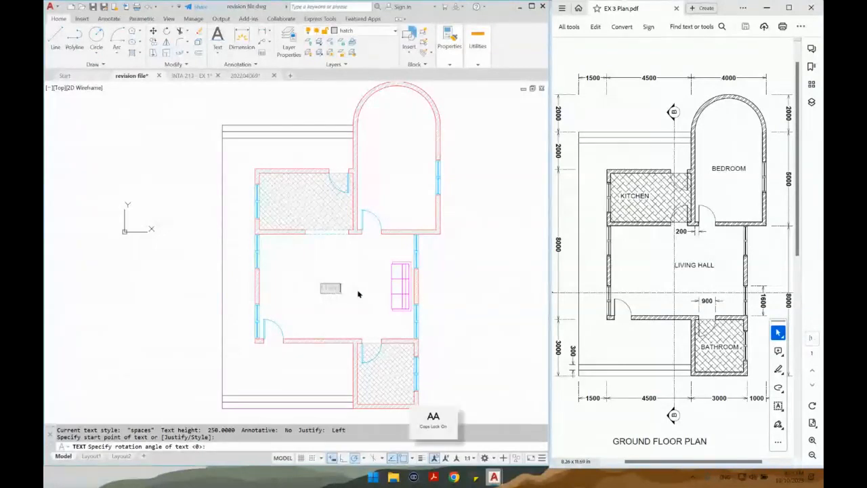
text(M)
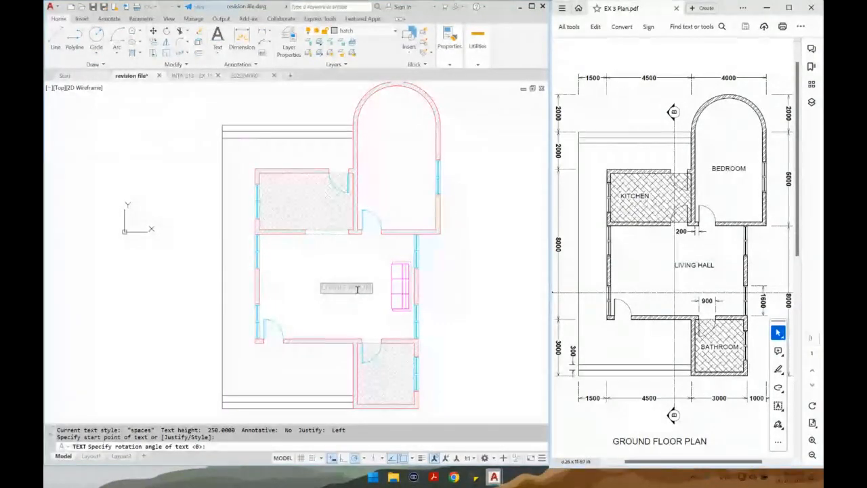
Add a BEDROOM label in the arched room and a KITCHEN label in the hatched room beside it
click(382, 170)
text(BEDROOM)
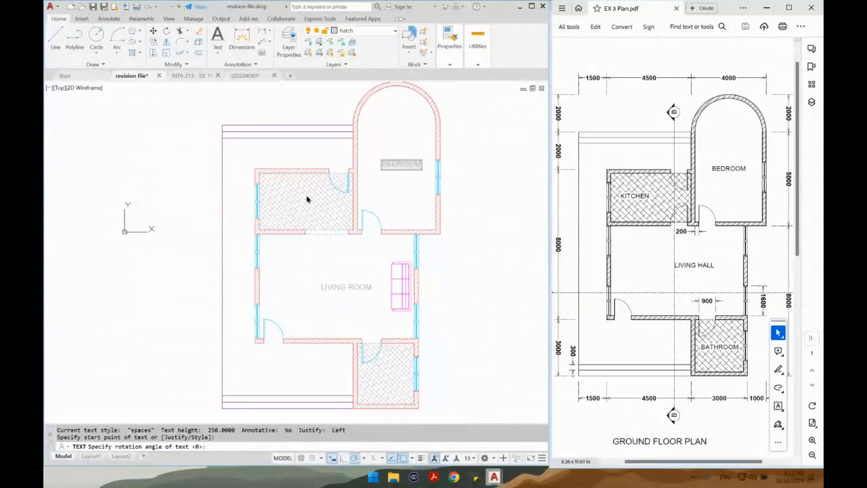
click(283, 201)
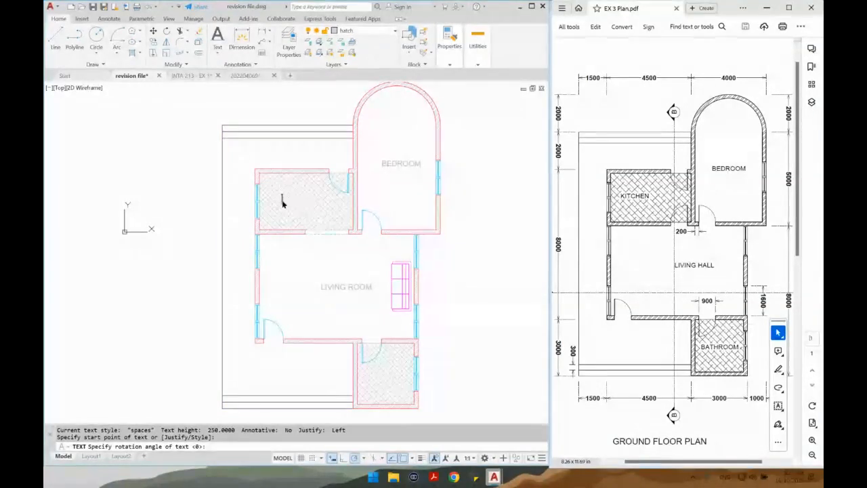
text(KITCHEN)
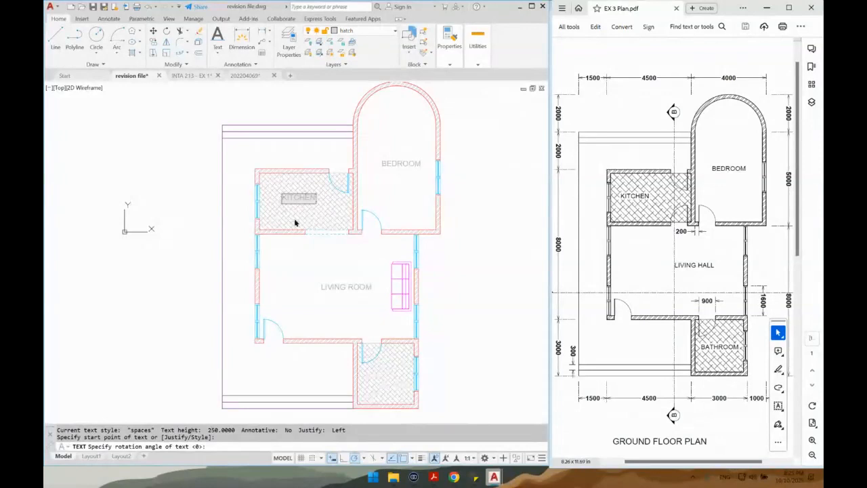
Add a BATHROOM label in the small hatched room below the living room and end the text command
click(377, 374)
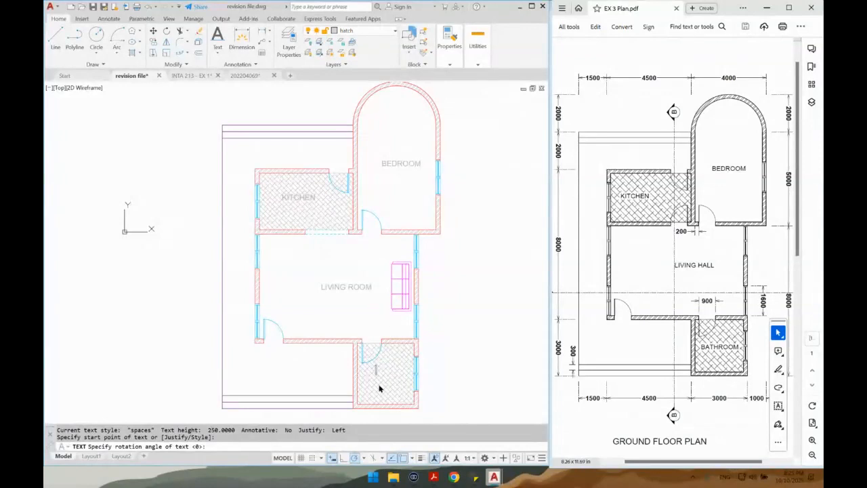
text(BATHROOM)
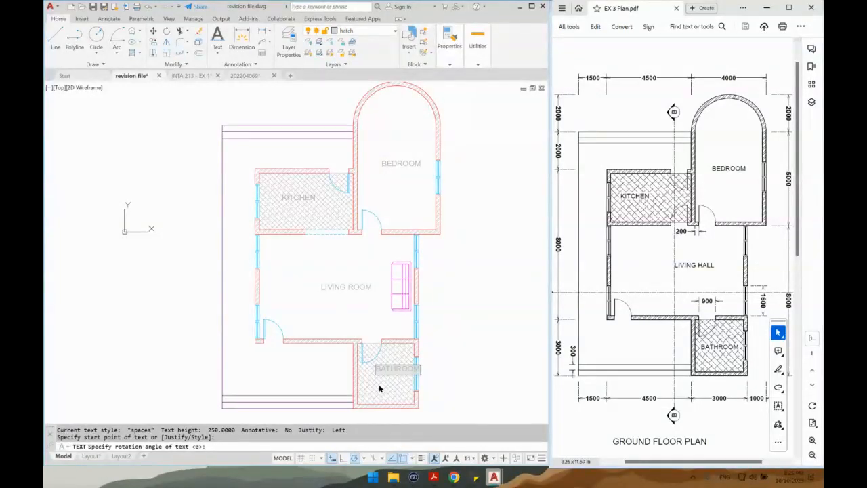
click(449, 309)
key(Escape)
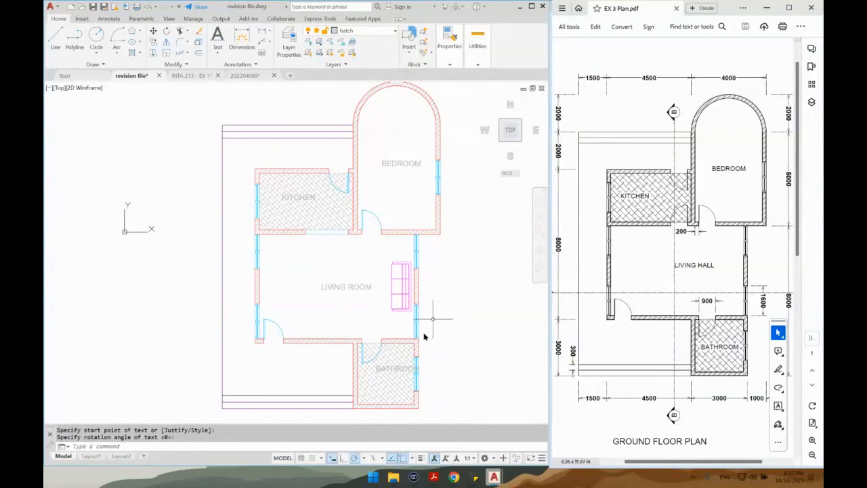
Move the BATHROOM label down and to the left so it sits inside the bathroom walls
click(404, 368)
text(m)
key(Return)
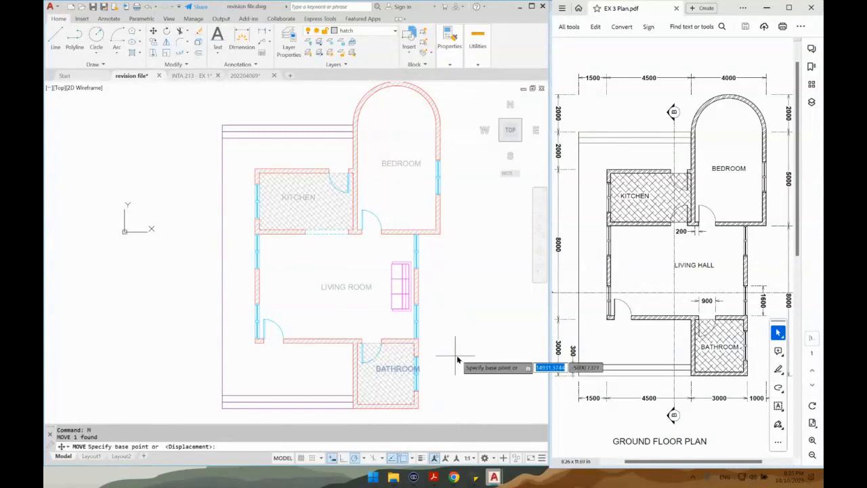
click(456, 352)
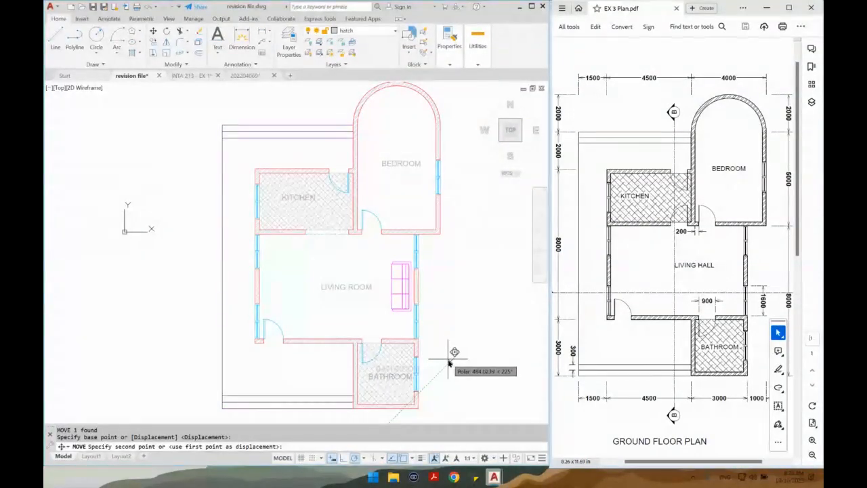
click(448, 363)
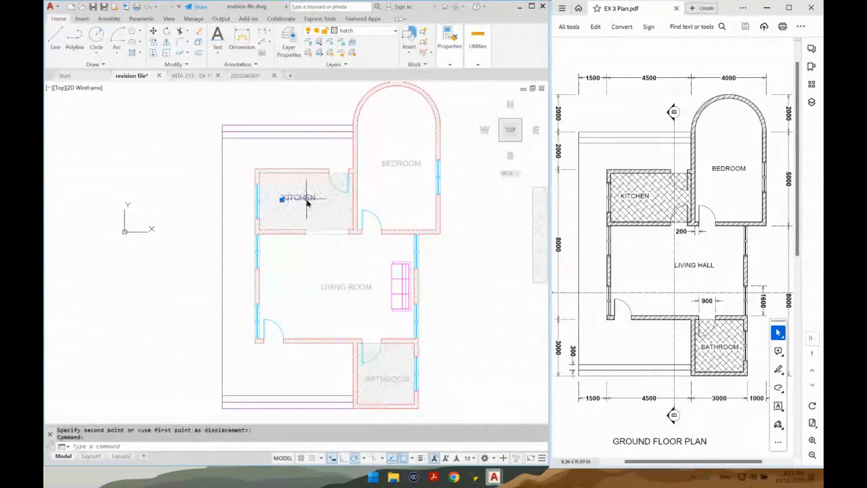
Move the KITCHEN label slightly down and to the right towards the centre of the kitchen
click(298, 197)
text(m)
key(Return)
click(490, 232)
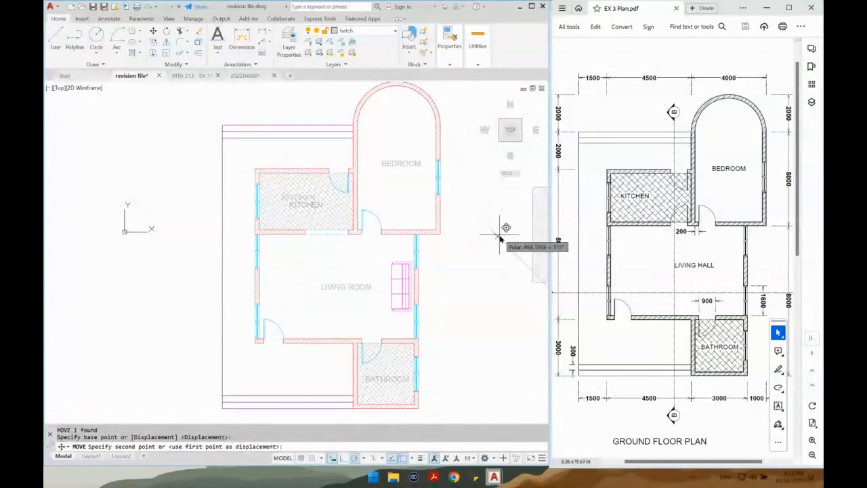
click(499, 237)
Shift the BEDROOM label slightly left to centre it between the bedroom walls
click(383, 165)
text(m)
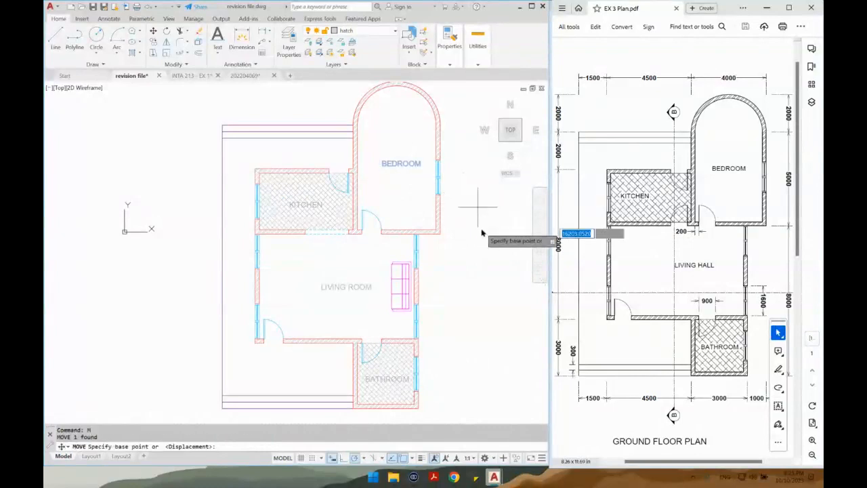
key(Return)
click(472, 265)
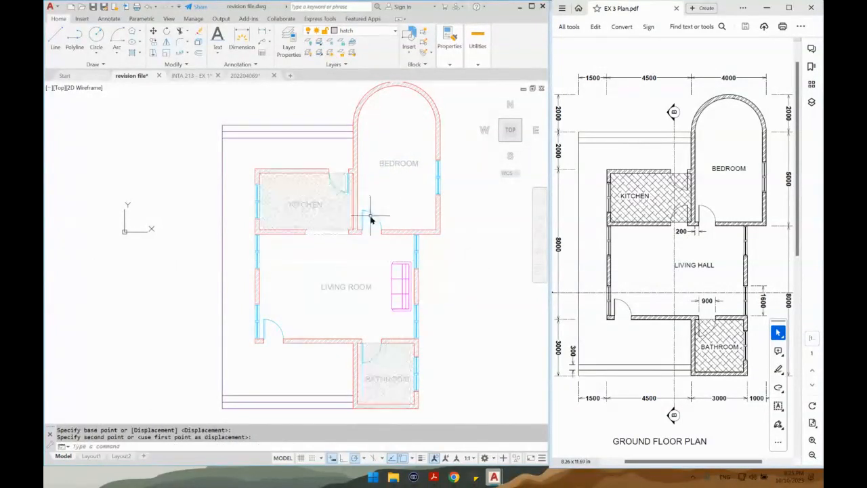
Assign the BEDROOM, KITCHEN, LIVING ROOM and BATHROOM labels to the "text & dimensions" layer and clear the selection
click(396, 174)
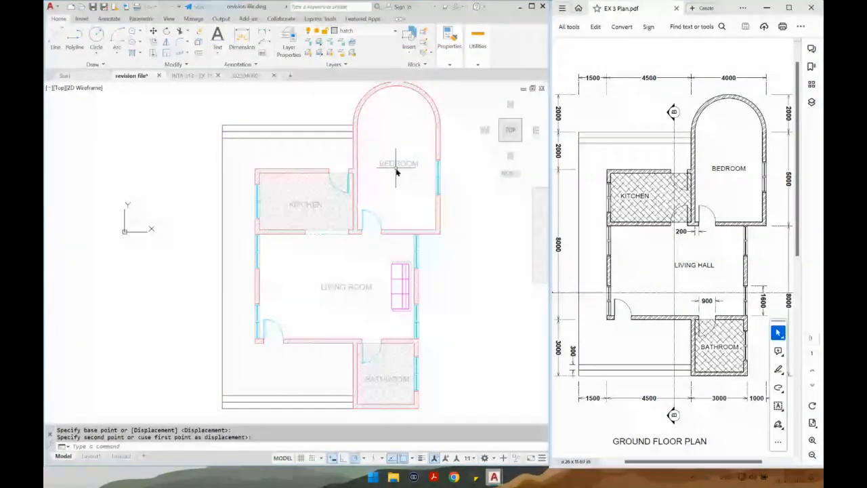
click(319, 205)
click(344, 286)
click(391, 381)
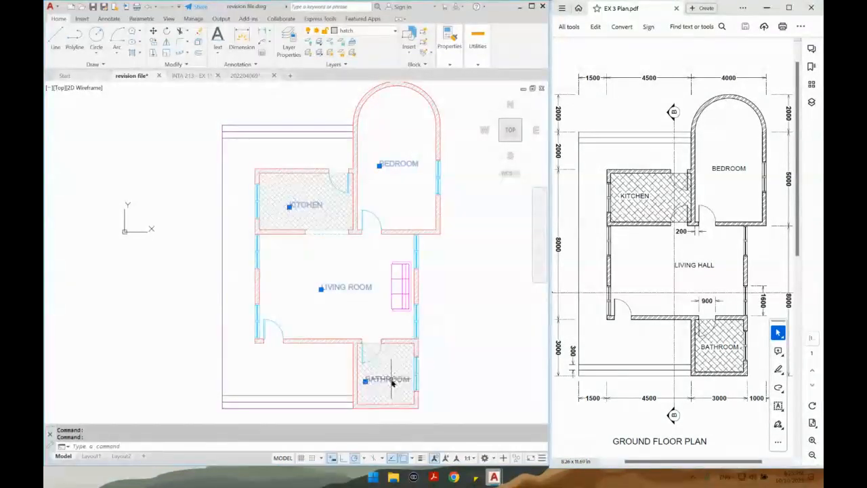
click(347, 31)
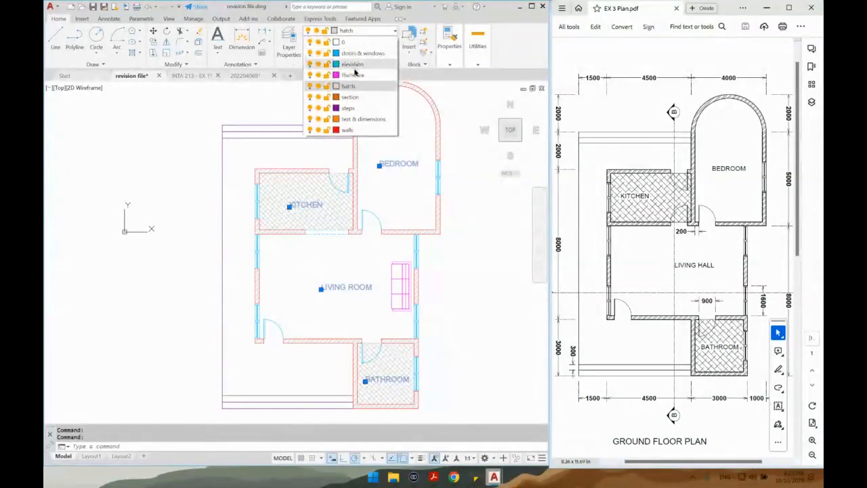
click(351, 124)
key(Escape)
Move the LIVING ROOM label horizontally to the left, away from the sofa
click(337, 288)
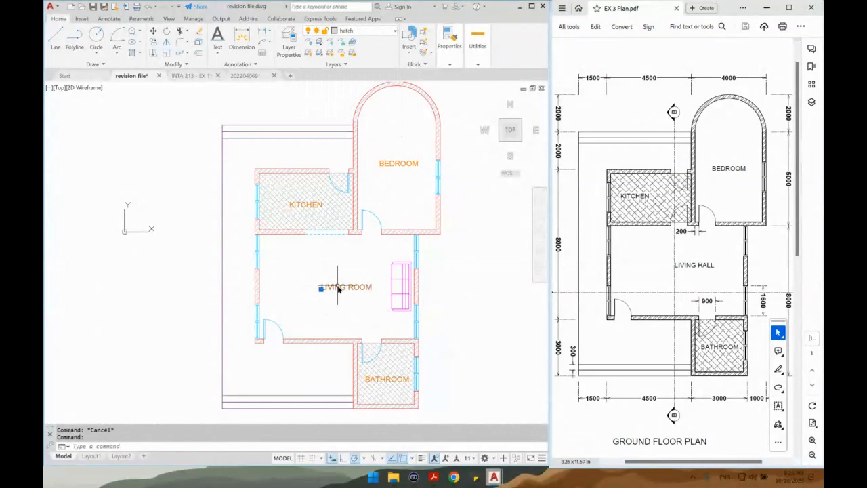
text(m)
key(Return)
click(481, 273)
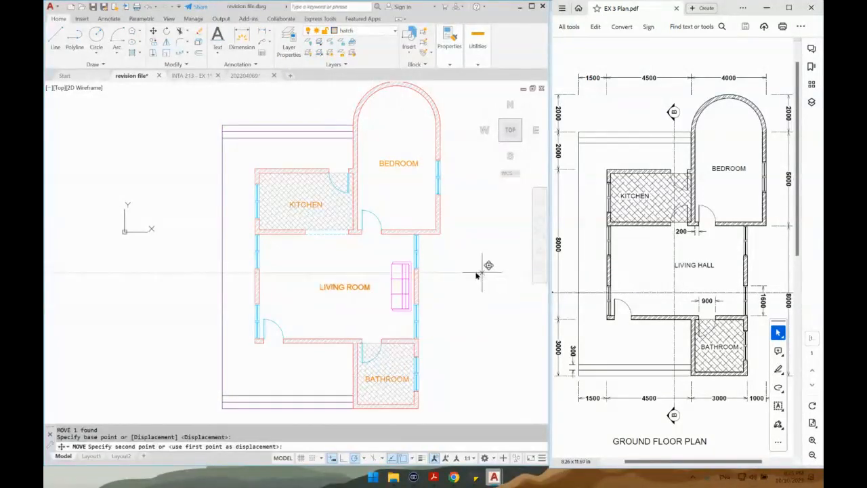
click(445, 274)
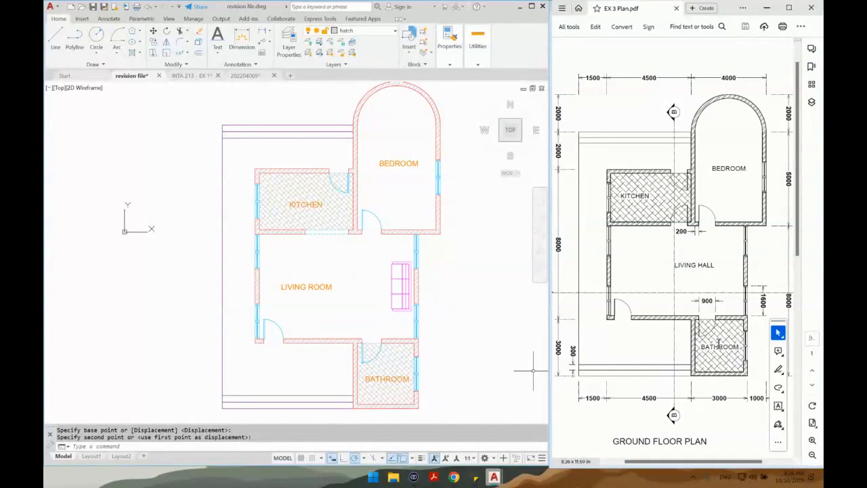
Draw a rectangle closely framing the BATHROOM label
scroll(406, 354, up, 4)
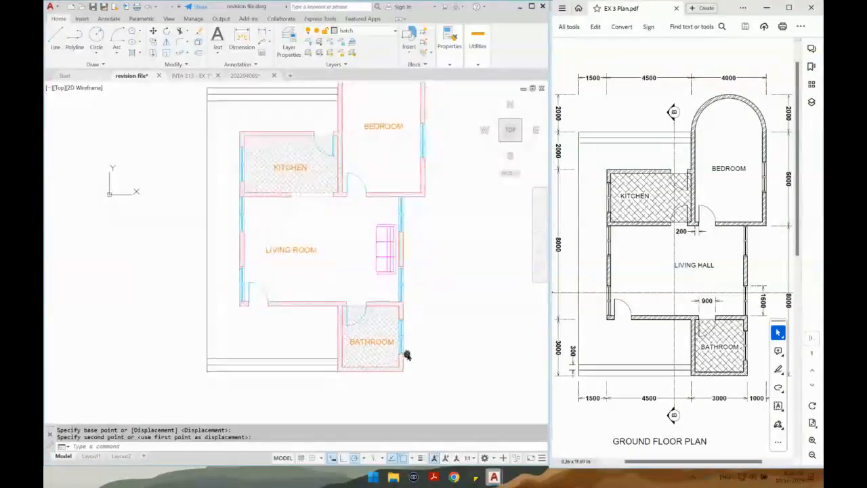
key(Escape)
text(rec)
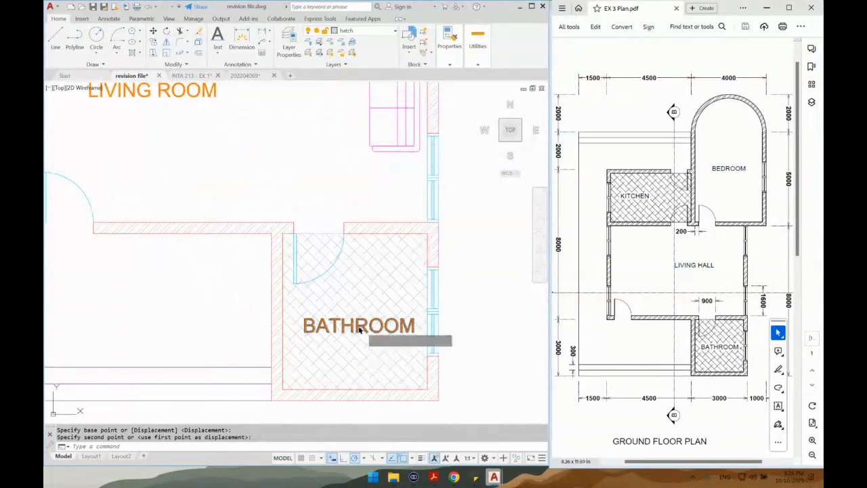
key(Return)
click(298, 312)
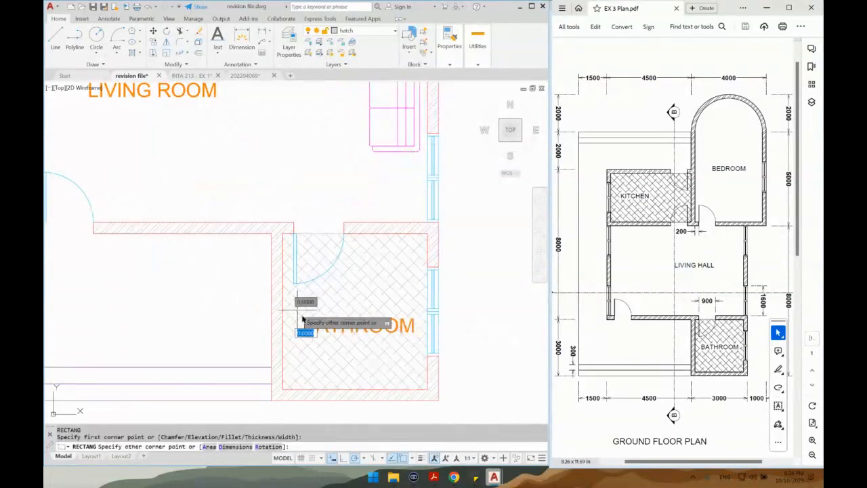
click(420, 346)
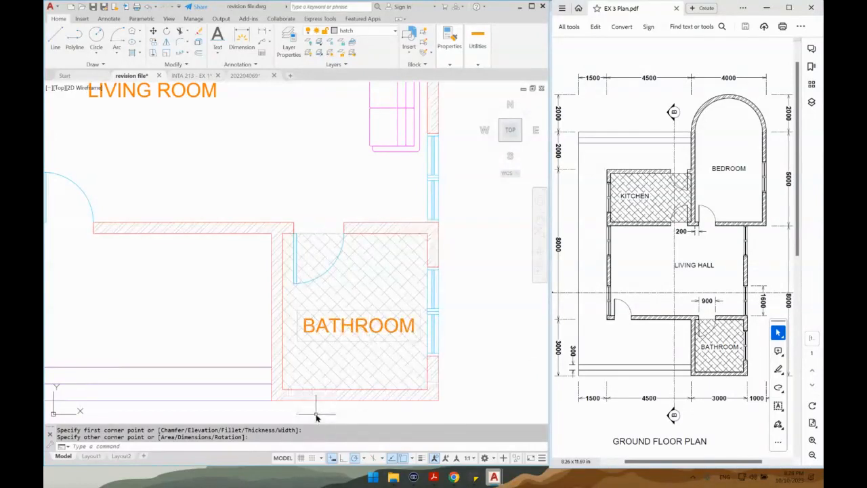
Add the rectangle around the BATHROOM label as a boundary of the bathroom hatch, and erase the rectangle
key(Escape)
click(350, 296)
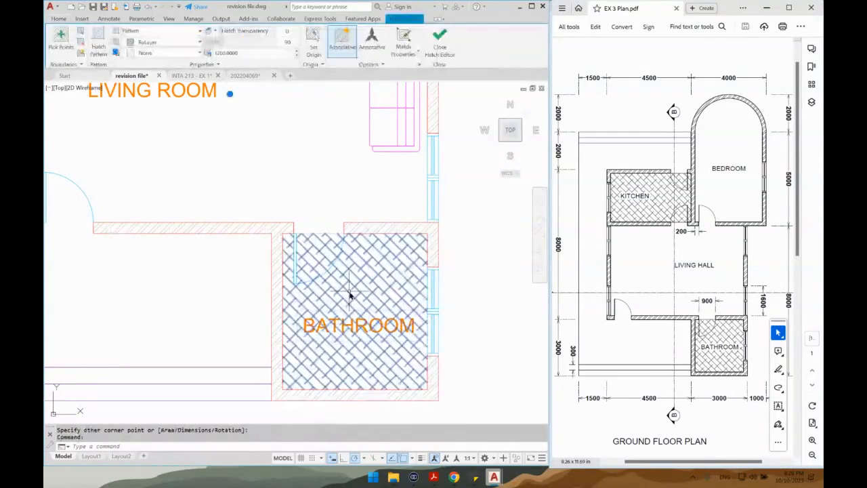
click(80, 31)
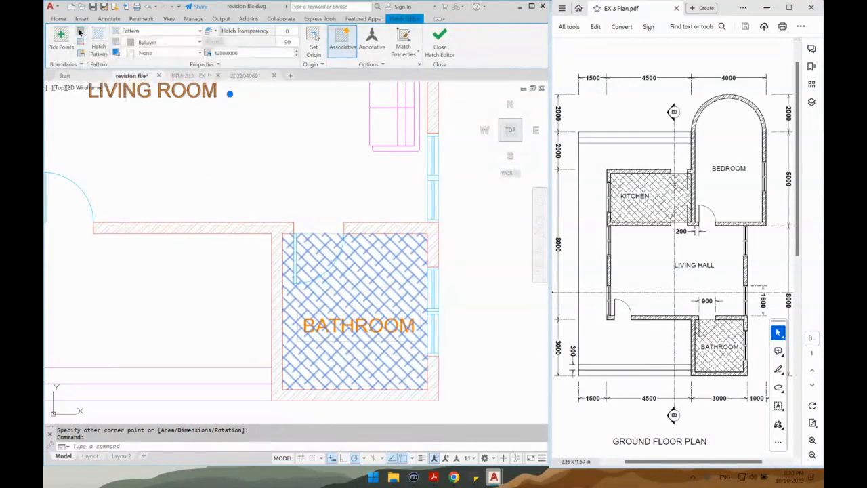
click(339, 313)
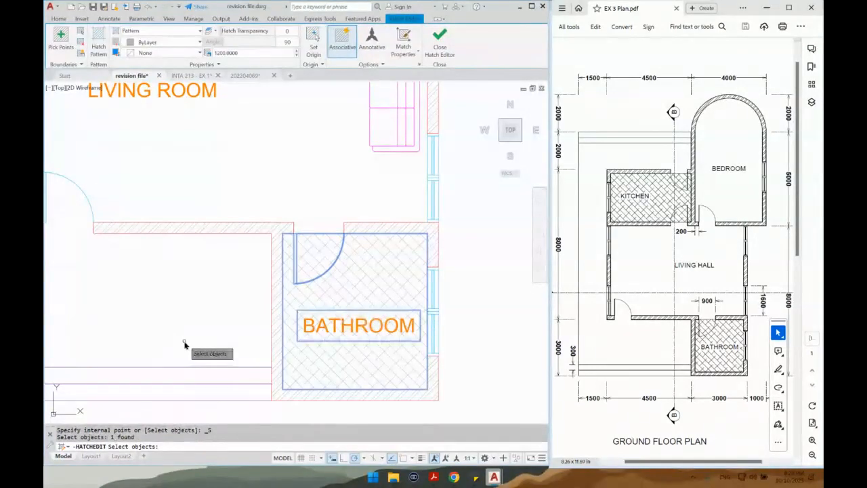
key(Return)
key(Escape)
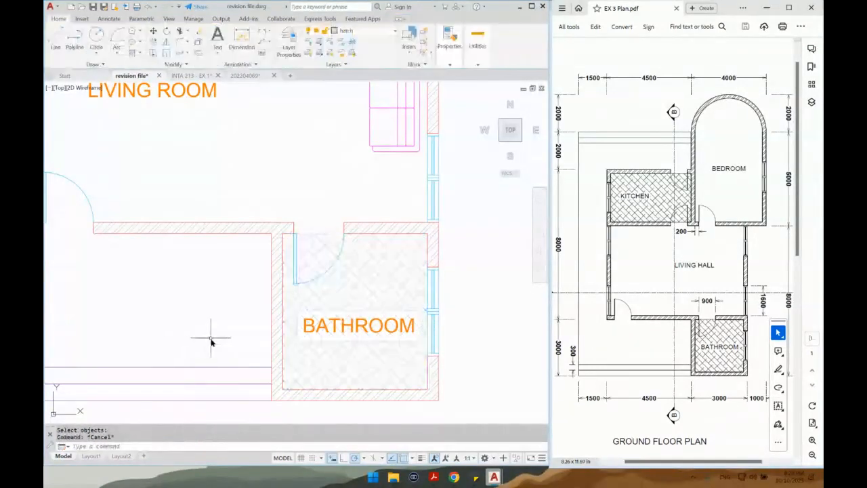
click(326, 310)
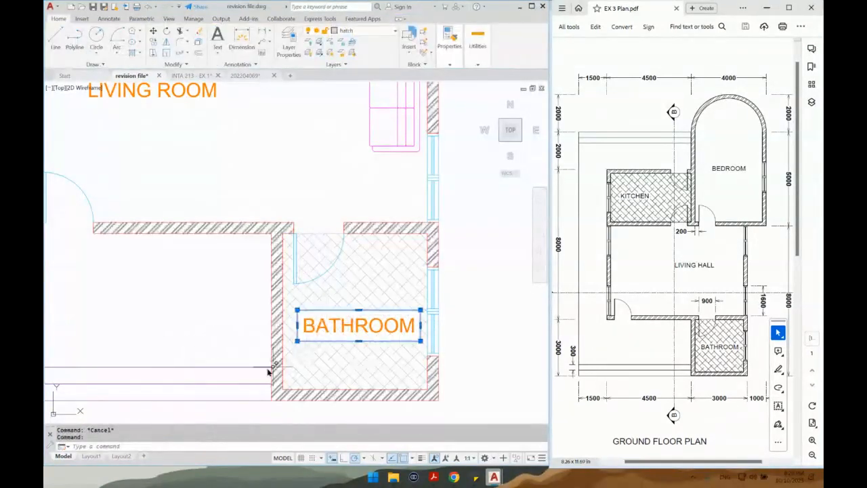
key(Delete)
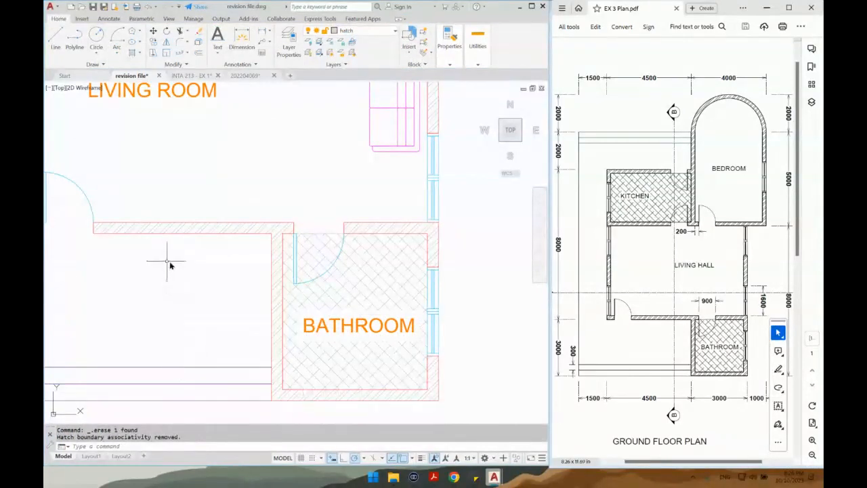
Draw a rectangle closely framing the KITCHEN label
scroll(291, 358, down, 4)
scroll(275, 189, up, 5)
scroll(274, 197, up, 3)
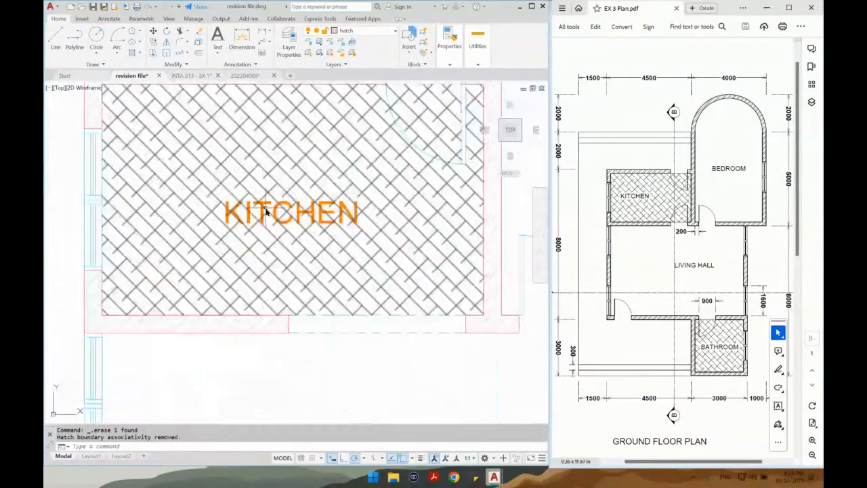
text(rec)
key(Return)
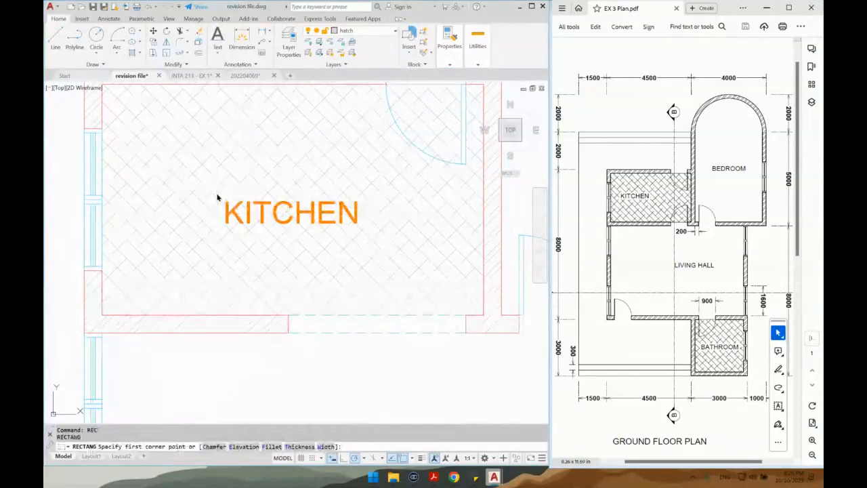
click(216, 196)
click(366, 237)
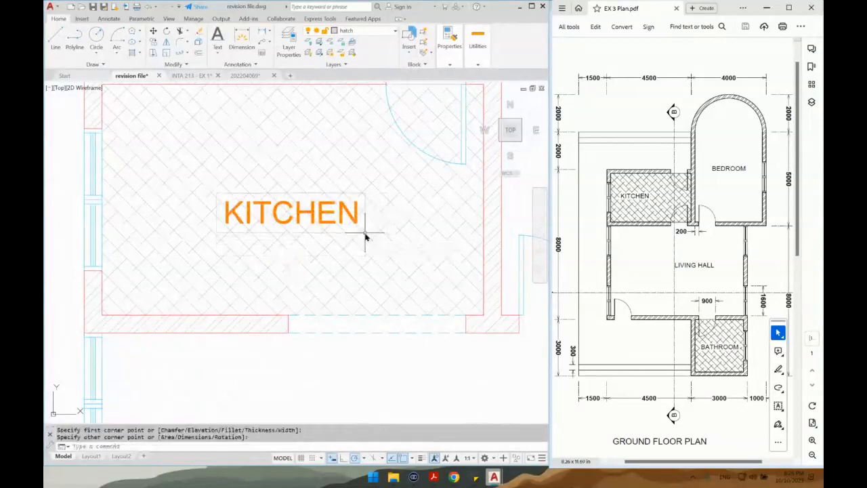
Add the rectangle around the KITCHEN label as a boundary of the kitchen hatch, and erase the rectangle
click(245, 274)
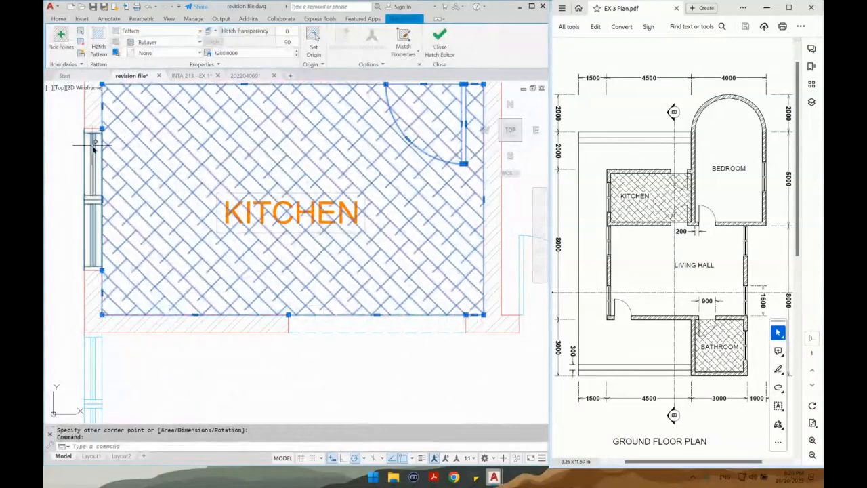
click(82, 35)
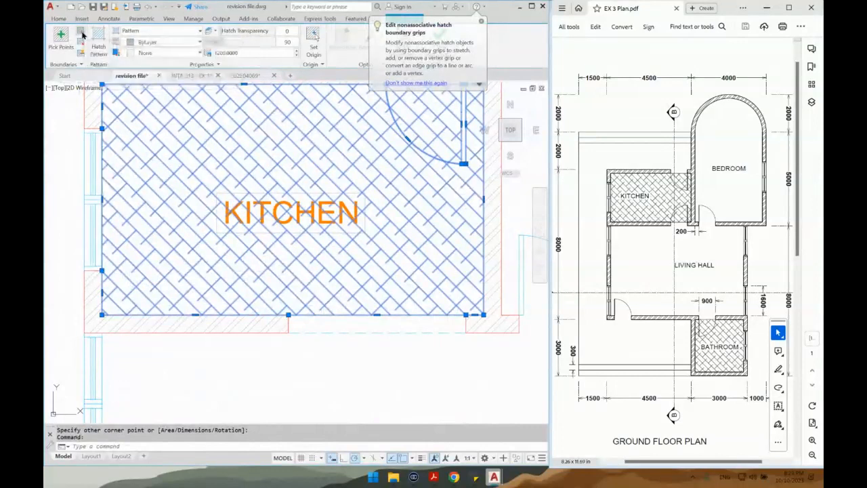
click(242, 196)
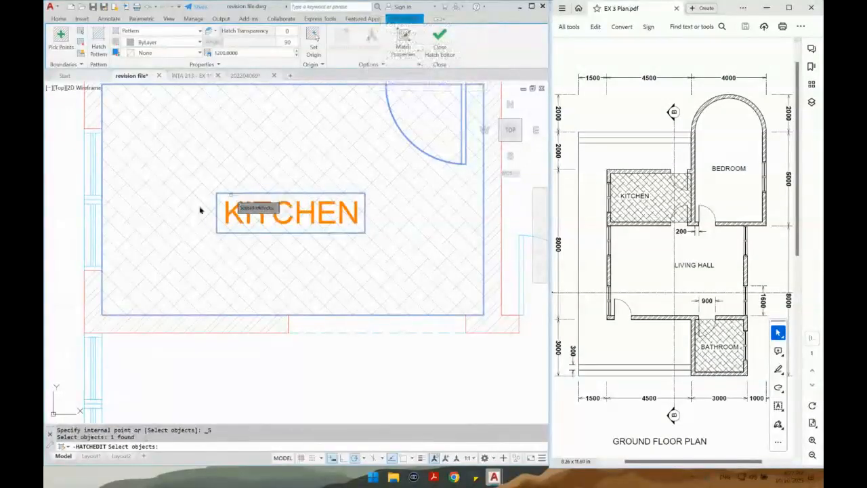
click(179, 223)
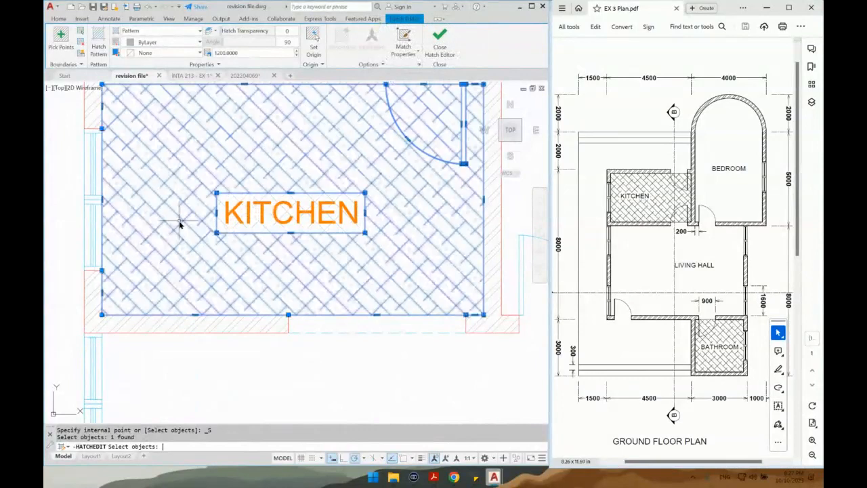
key(Escape)
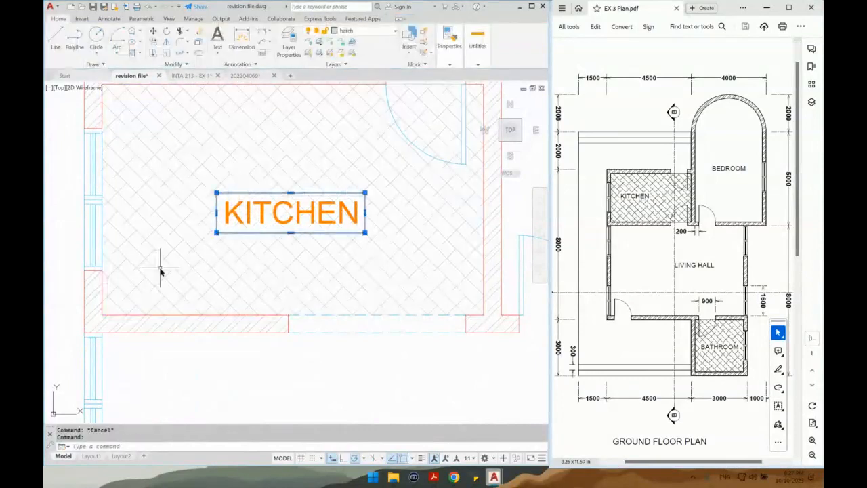
key(Delete)
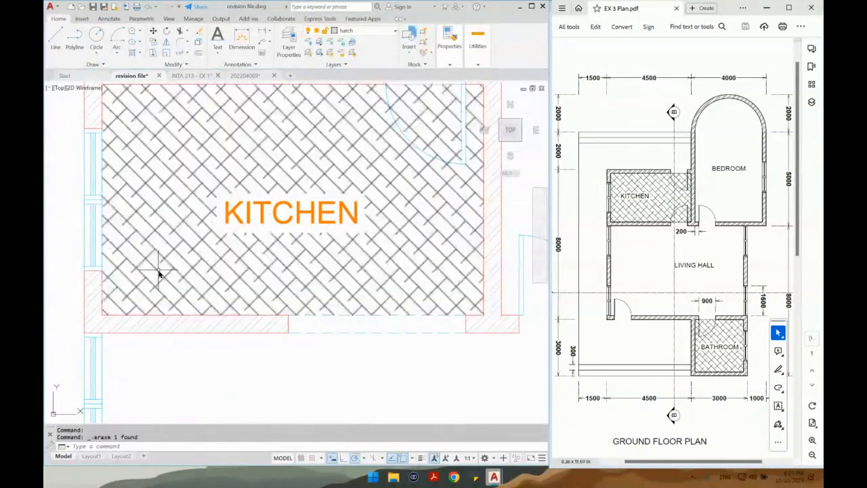
Set the current text style to drawing titles for a single-line title below the whole plan
scroll(157, 349, down, 4)
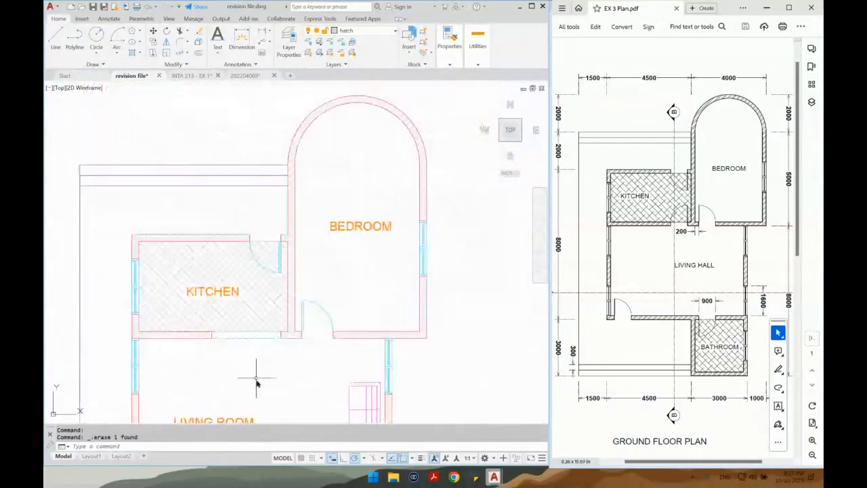
mouse_move(256, 384)
middle_down()
mouse_move(258, 310)
mouse_move(332, 253)
middle_up()
scroll(278, 307, down, 2)
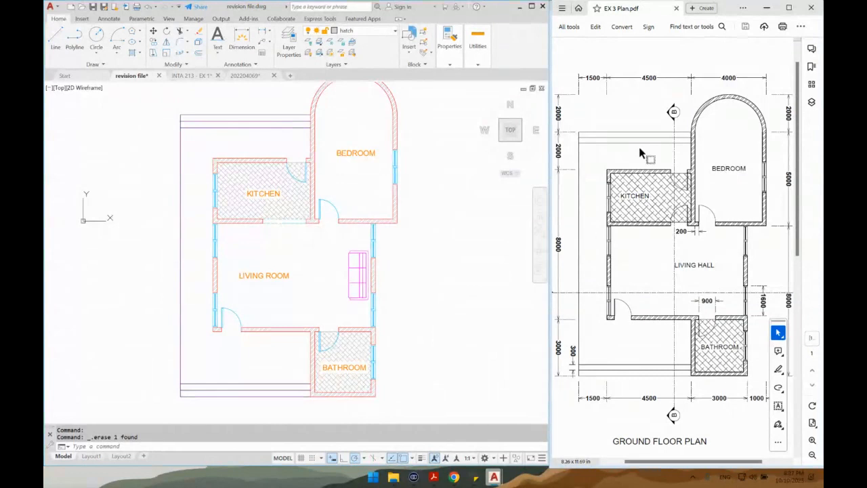
middle_drag(326, 374, 351, 323)
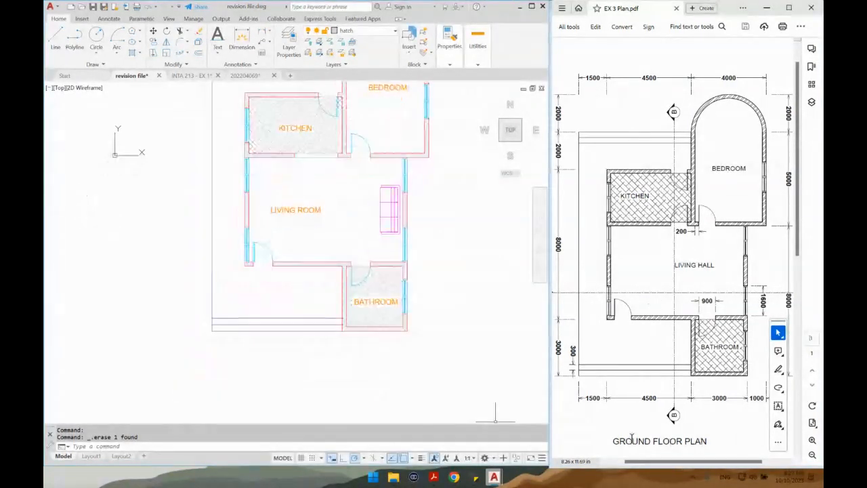
click(217, 53)
click(229, 90)
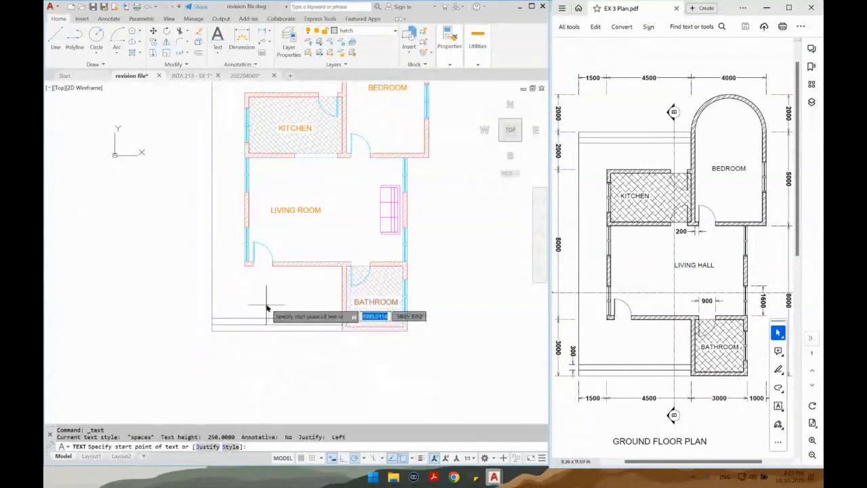
click(223, 52)
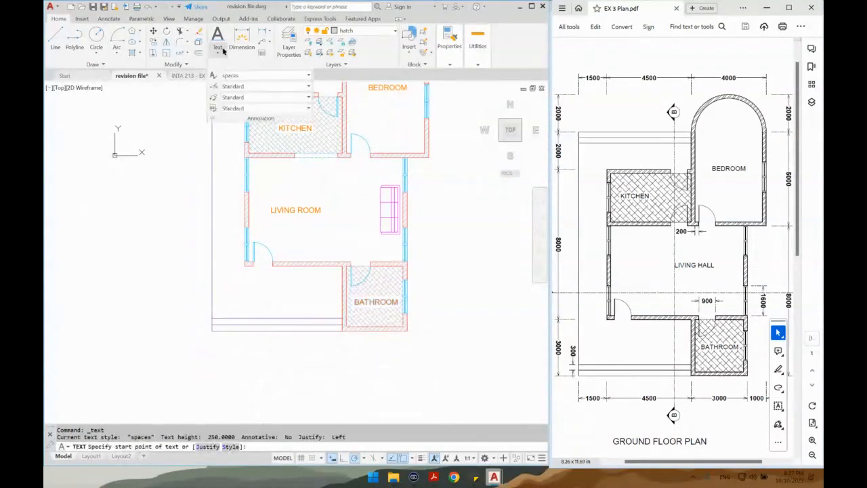
click(244, 77)
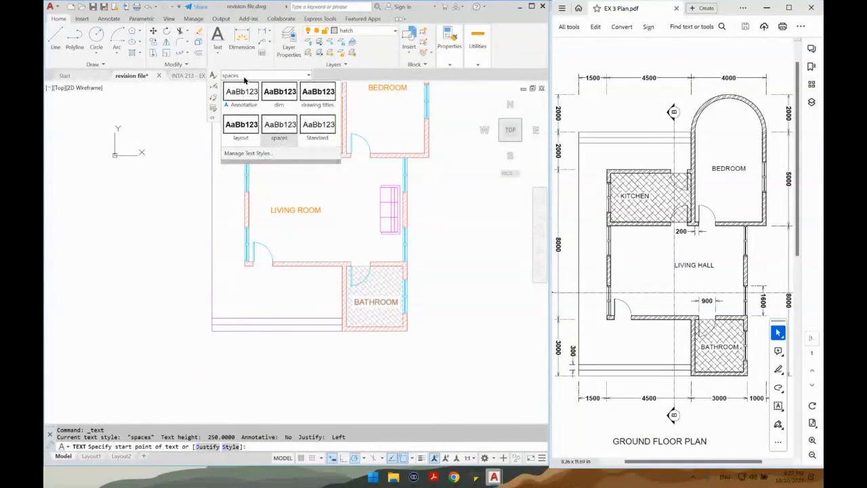
click(313, 101)
Place the single-line text "GROUND FLOOR PLAN" horizontally below the floor plan
click(265, 372)
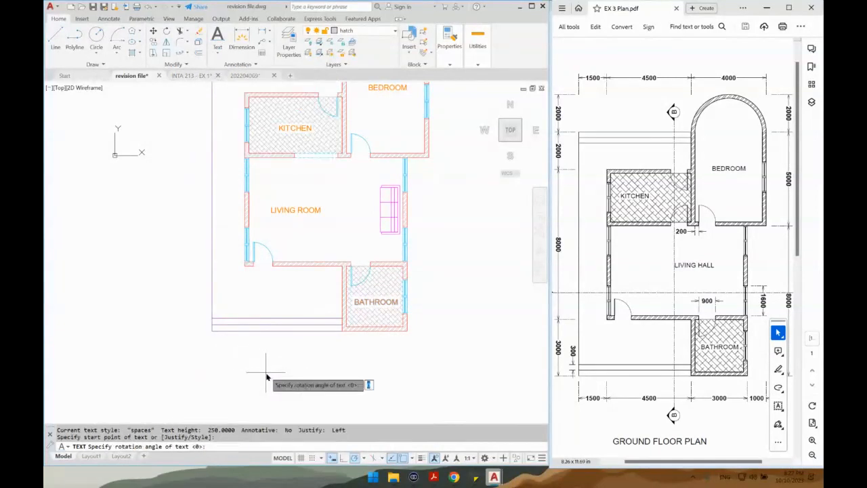
click(340, 374)
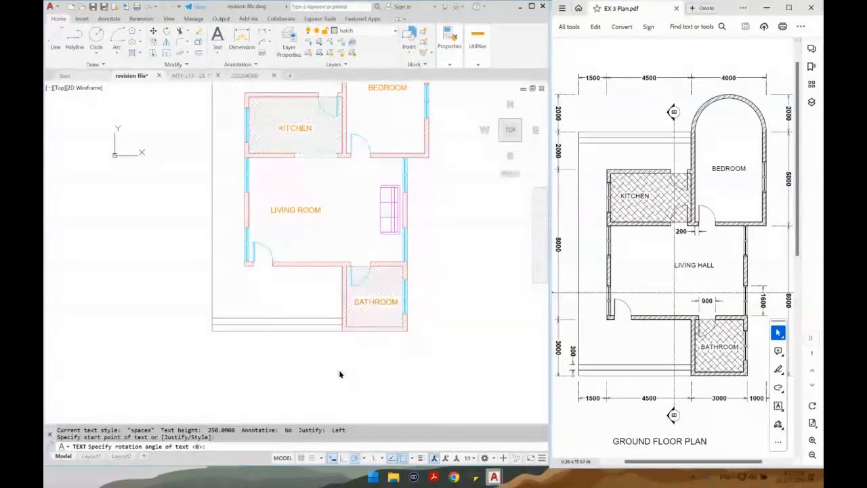
text(GROUND FLO)
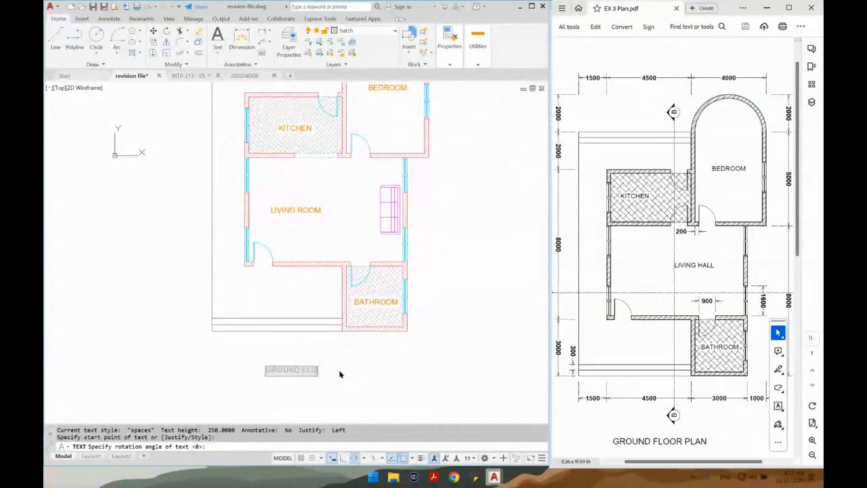
text(OR PLAN)
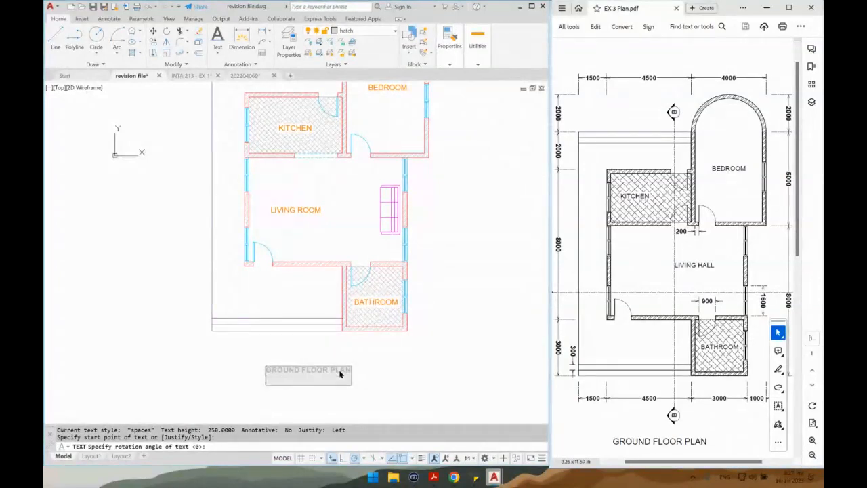
click(403, 367)
key(Escape)
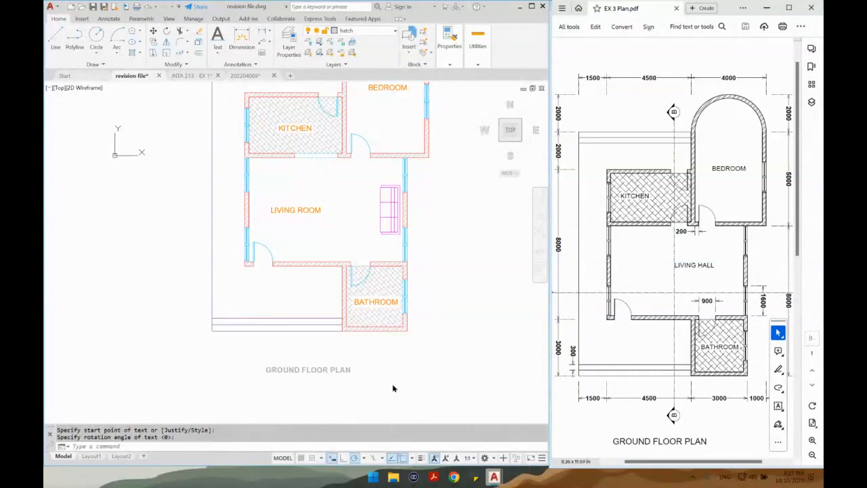
Apply the drawing titles text style to the GROUND FLOOR PLAN title and put it on the text & dimensions layer
click(349, 359)
click(324, 380)
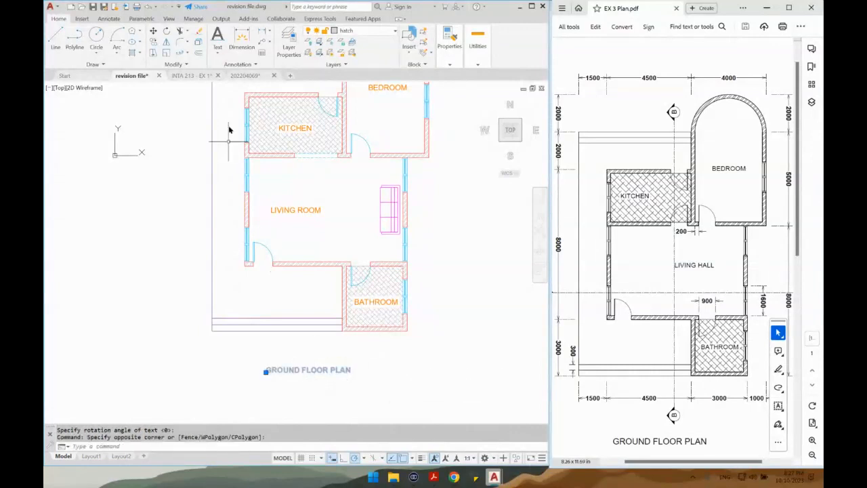
click(230, 64)
click(245, 76)
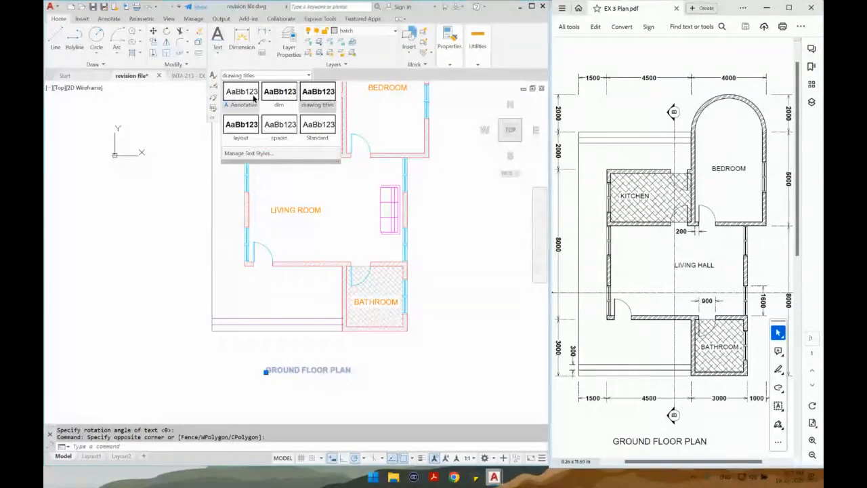
click(318, 101)
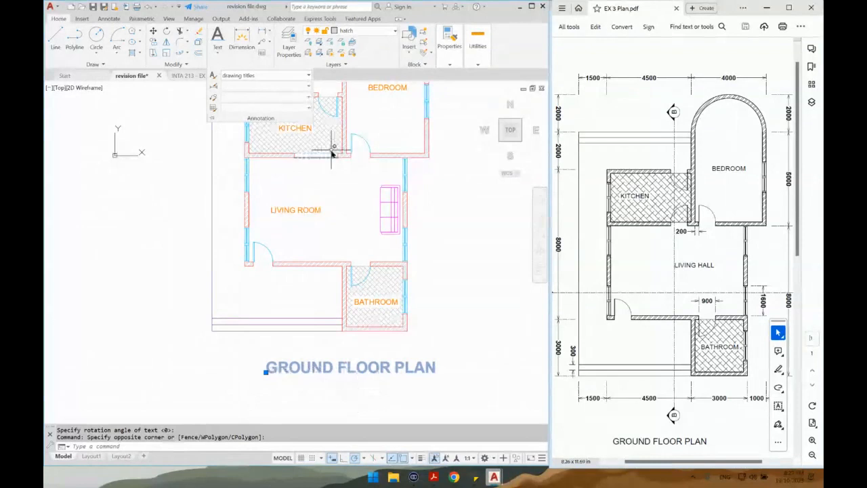
click(360, 31)
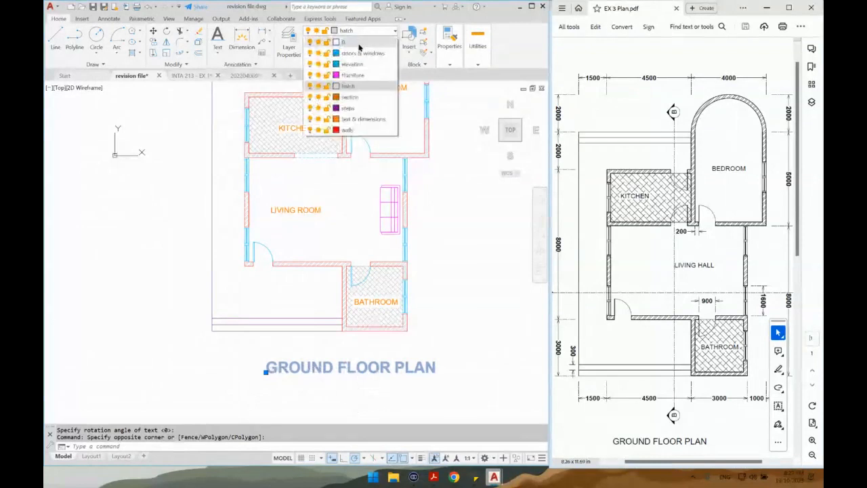
click(362, 98)
Move the GROUND FLOOR PLAN title horizontally to the left so it sits centred beneath the plan
text(m)
key(Return)
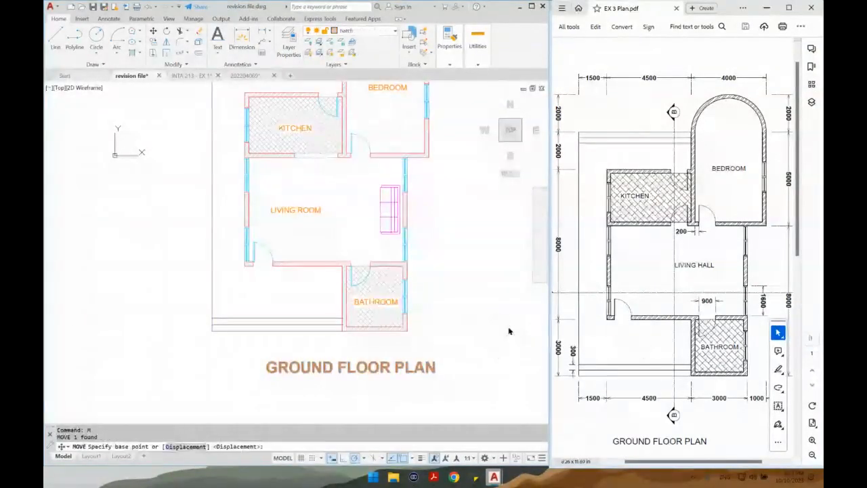
click(510, 331)
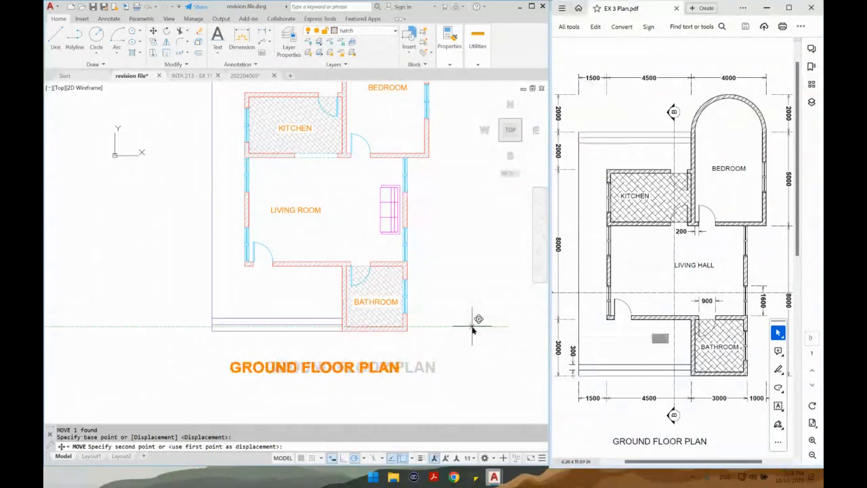
click(473, 330)
scroll(458, 382, down, 2)
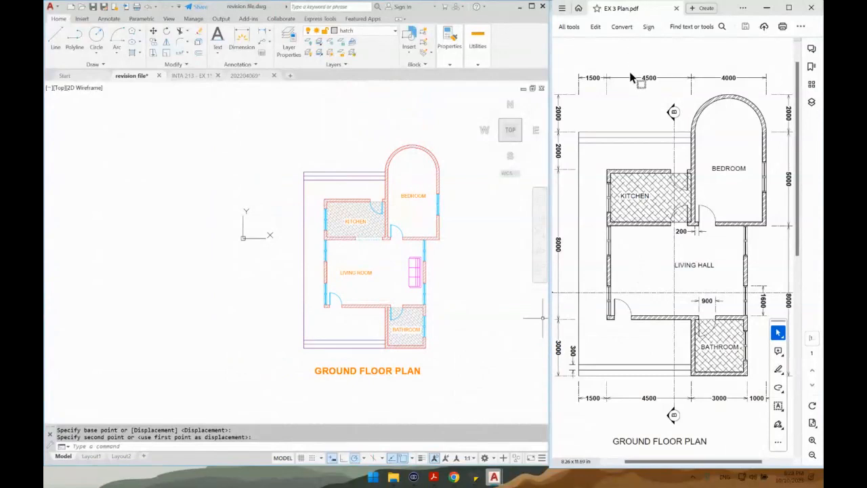
Add multiline text in the empty area left of the plan reading "GROUND FLOOR PLAN" with "SCALE 1:50" on a second line
click(216, 49)
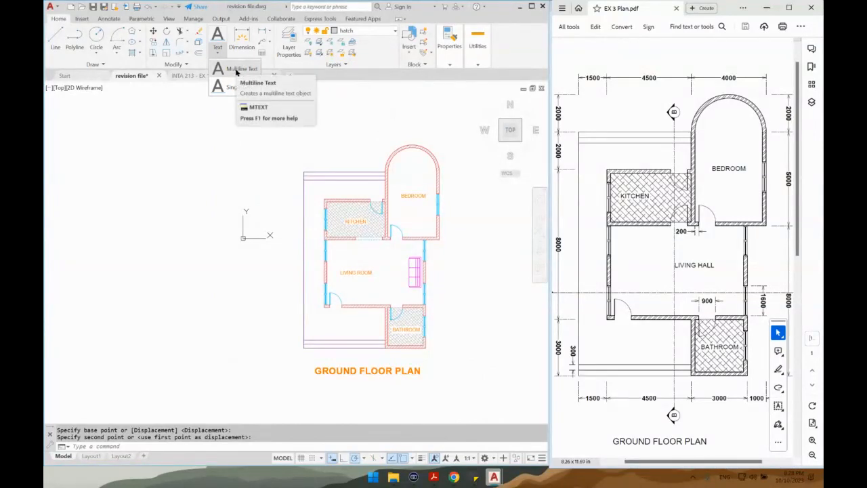
click(236, 70)
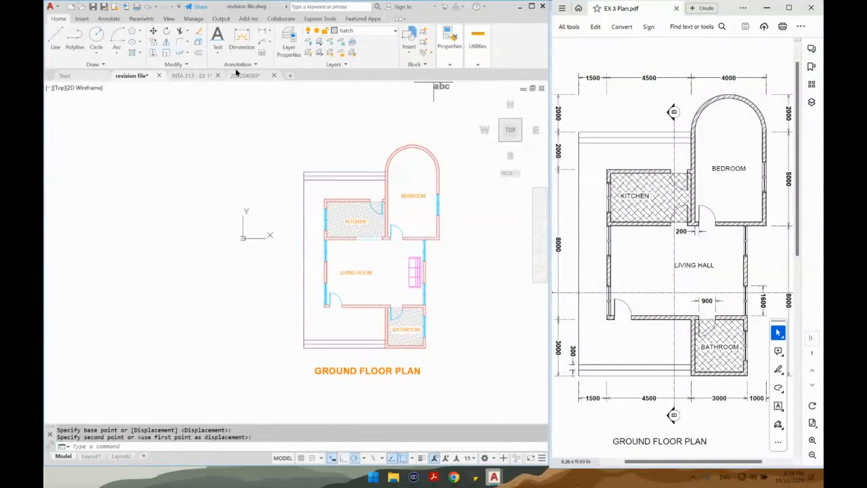
click(143, 123)
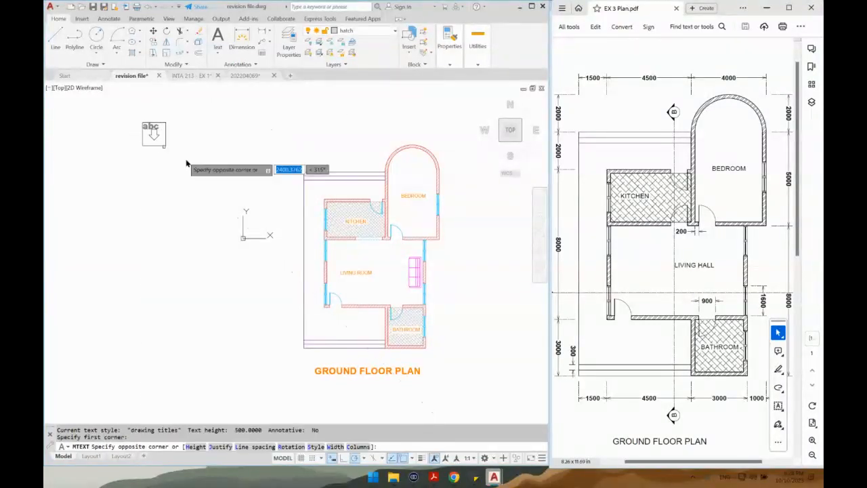
click(249, 170)
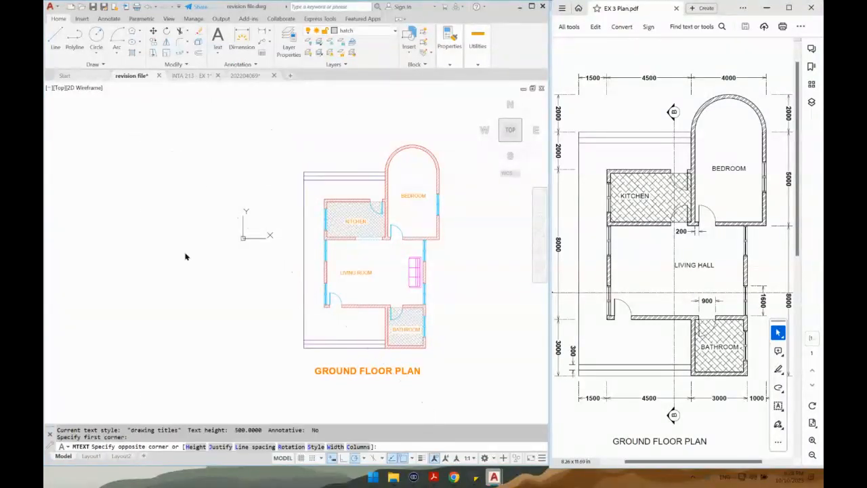
text(GROUND FLOOR P)
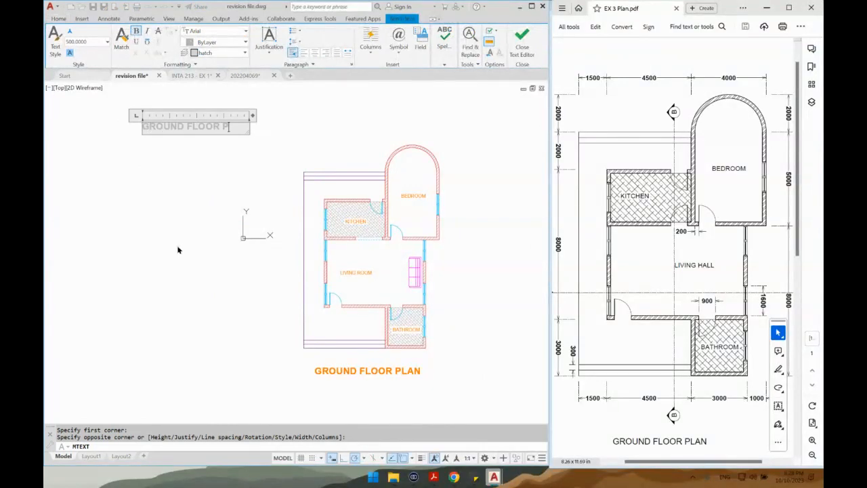
text(LAN)
key(Return)
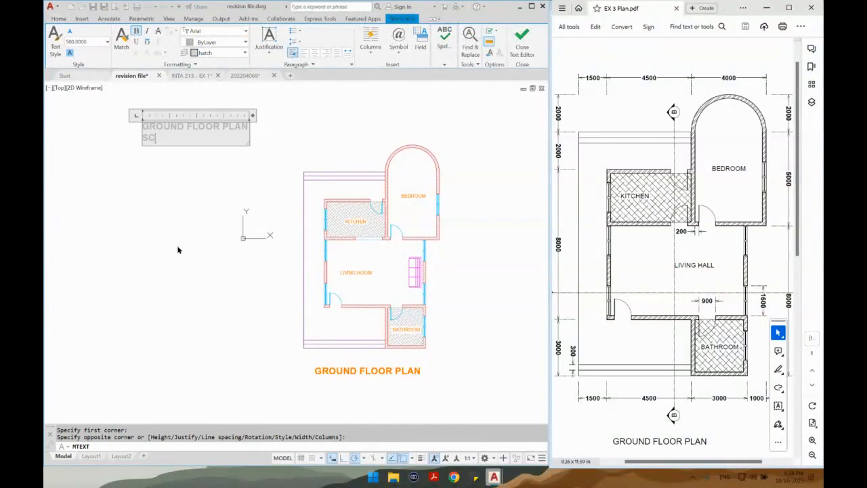
text(SCALE 1:50)
key(Return)
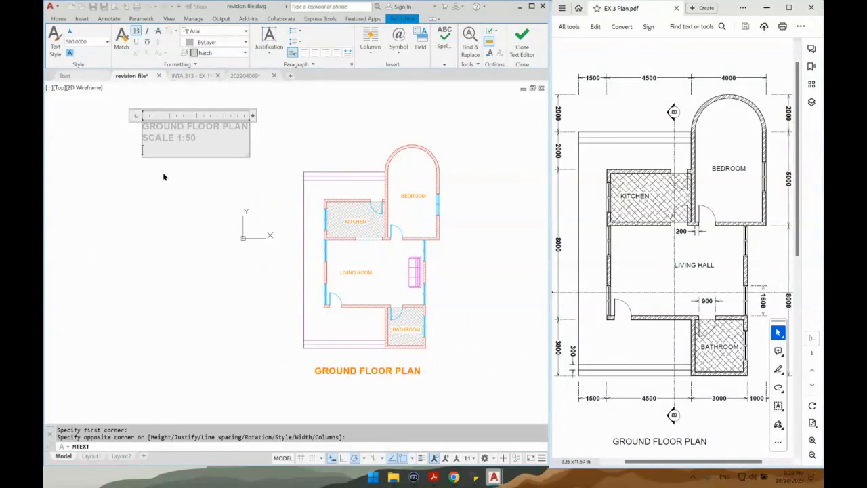
Assign the whole multiline text to the text & dimensions layer
key(ctrl+a)
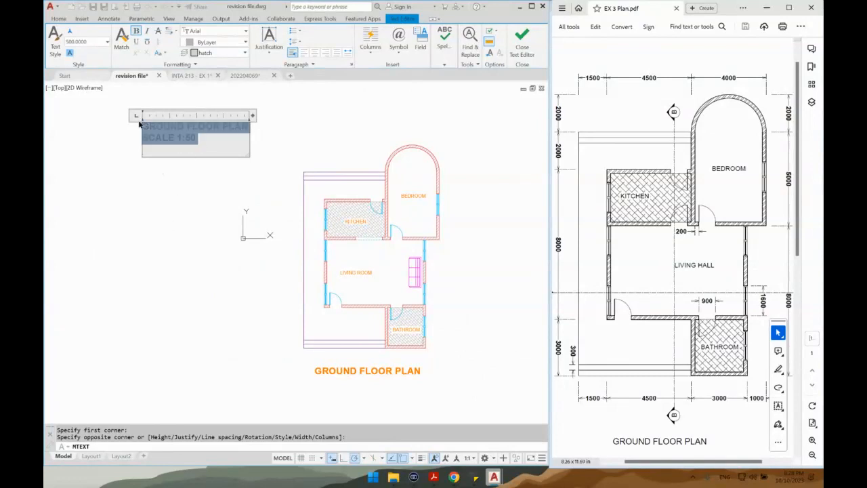
click(216, 52)
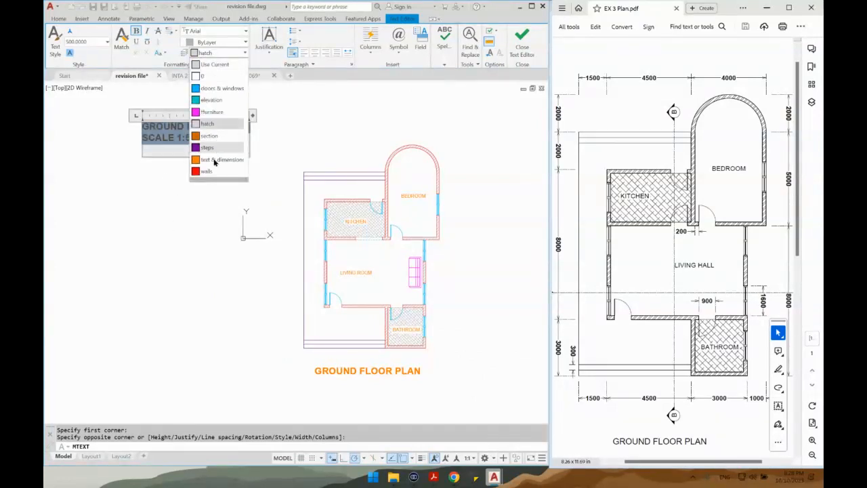
click(215, 161)
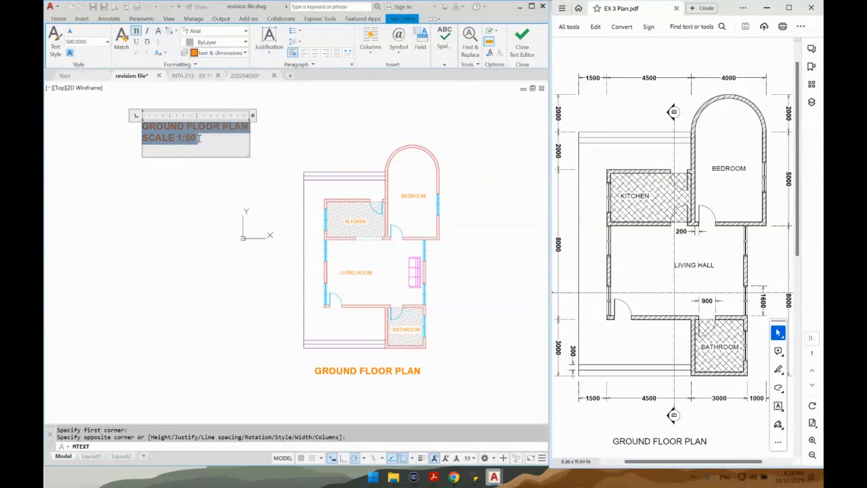
Set the SCALE 1:50 line's text height to 400, centre it under the title line, and finish editing the multiline text
drag(200, 137, 143, 138)
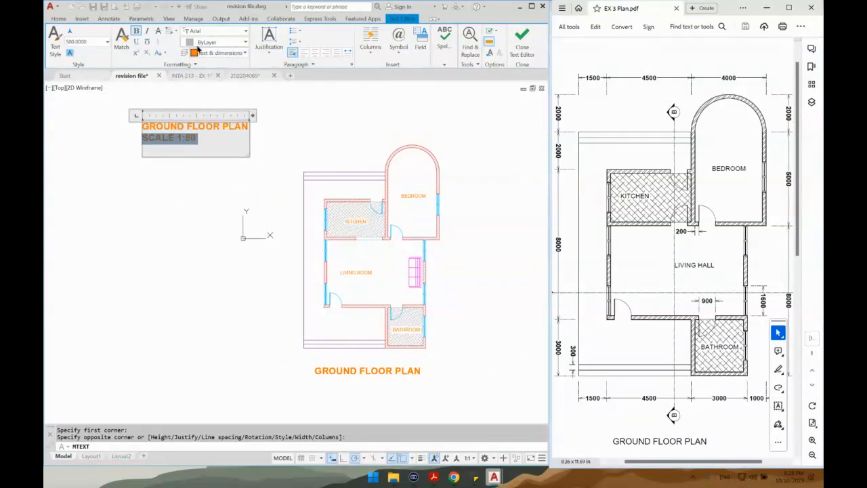
click(84, 41)
text(1)
key(Return)
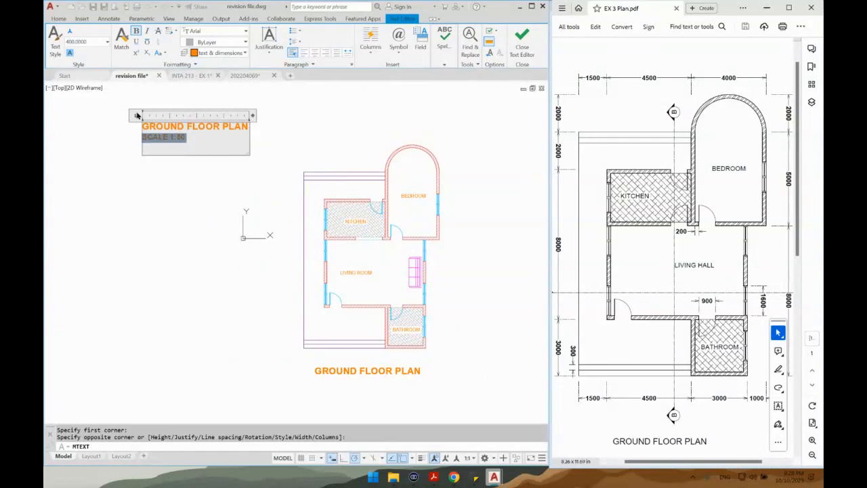
click(313, 56)
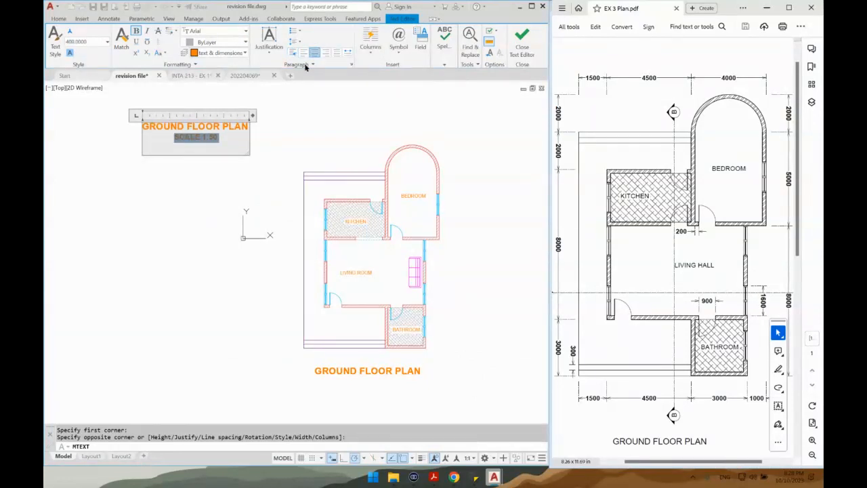
click(223, 138)
key(ctrl+a)
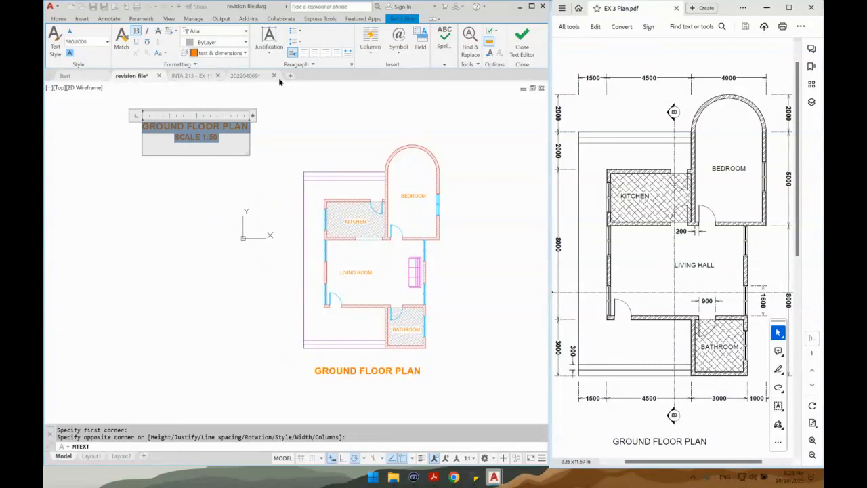
click(468, 99)
Erase the two-line multiline title beside the plan
click(218, 121)
click(185, 183)
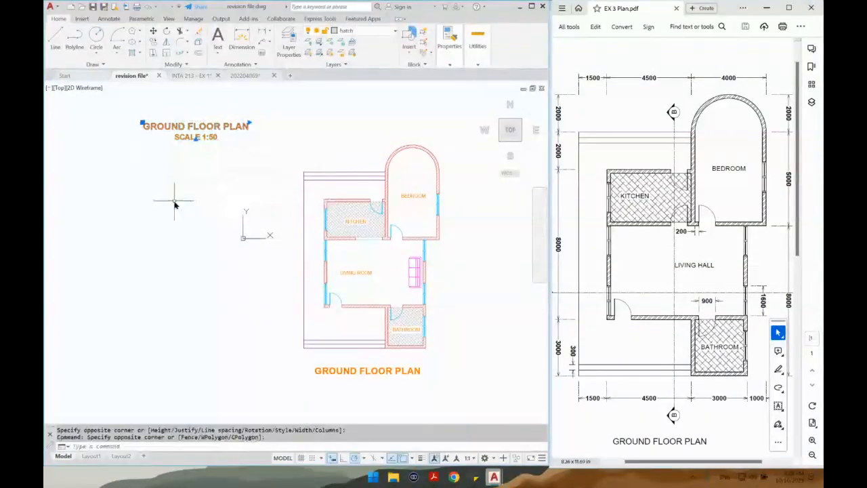
key(Delete)
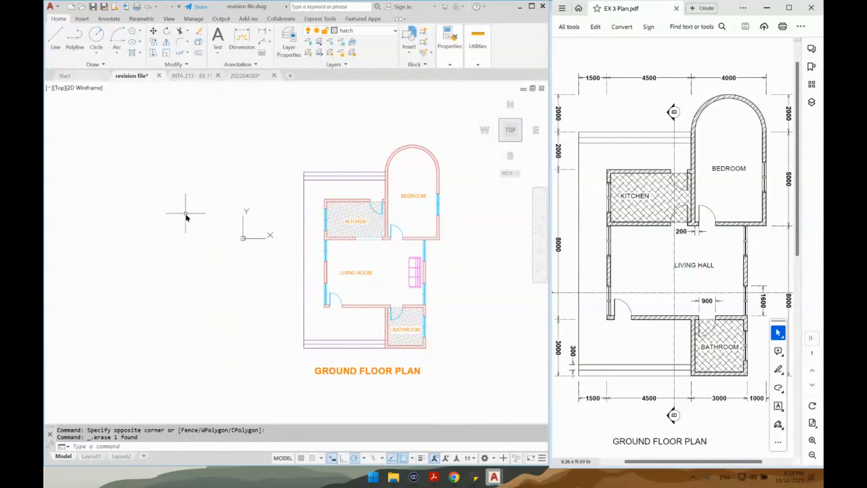
Open the Layout1 paper space sheet
click(91, 456)
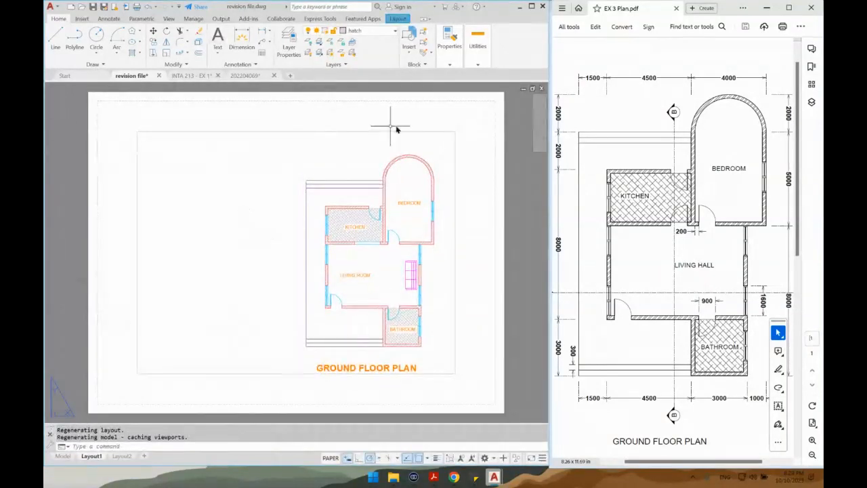
Erase the viewport from the Layout1 sheet and return to model space
click(412, 120)
click(346, 181)
key(Delete)
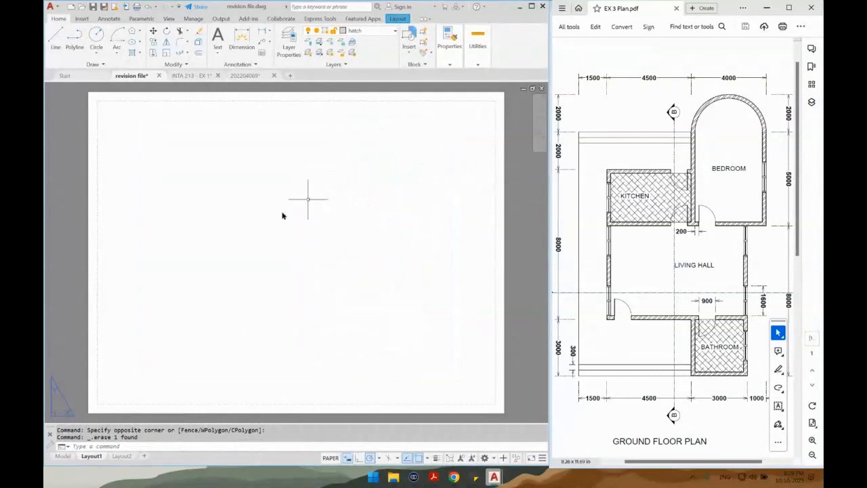
click(62, 456)
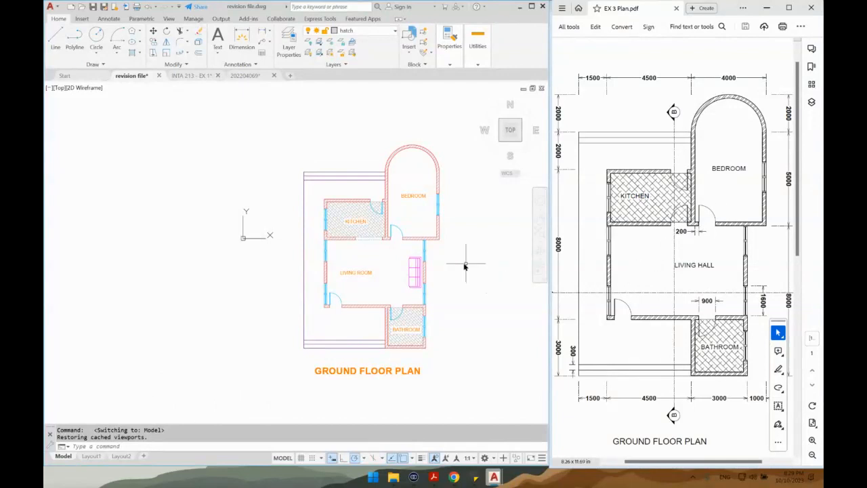
Create a new dimension style named PLAN DIM based on Standard and continue to its settings
middle_drag(453, 251, 407, 229)
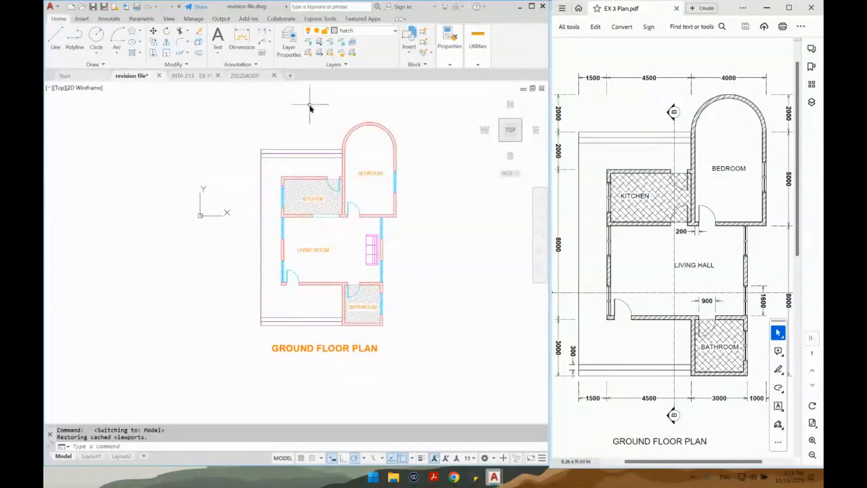
click(230, 65)
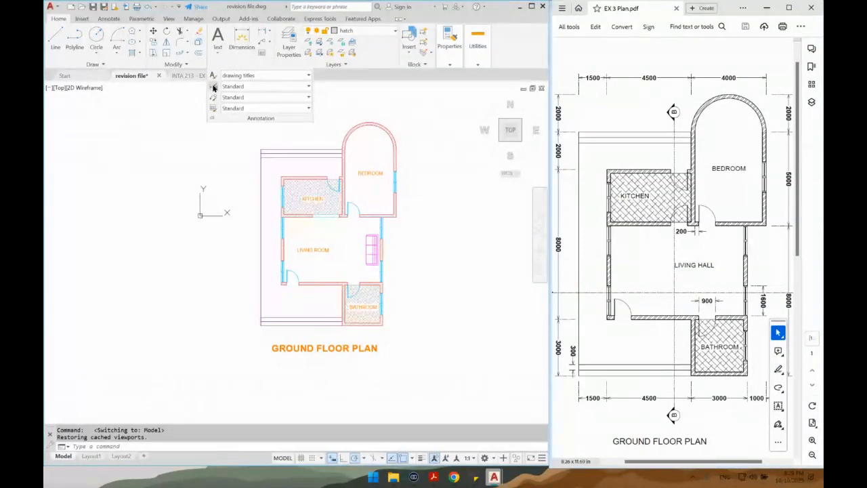
click(214, 86)
click(390, 201)
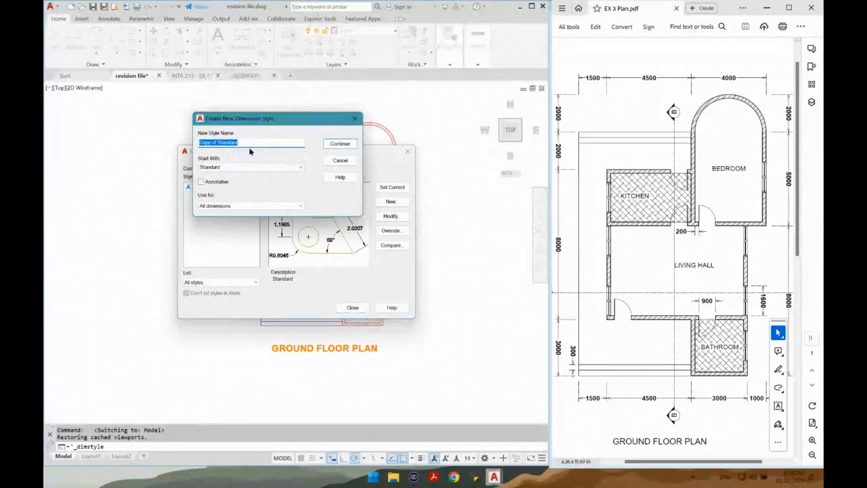
text(PLAN DIM)
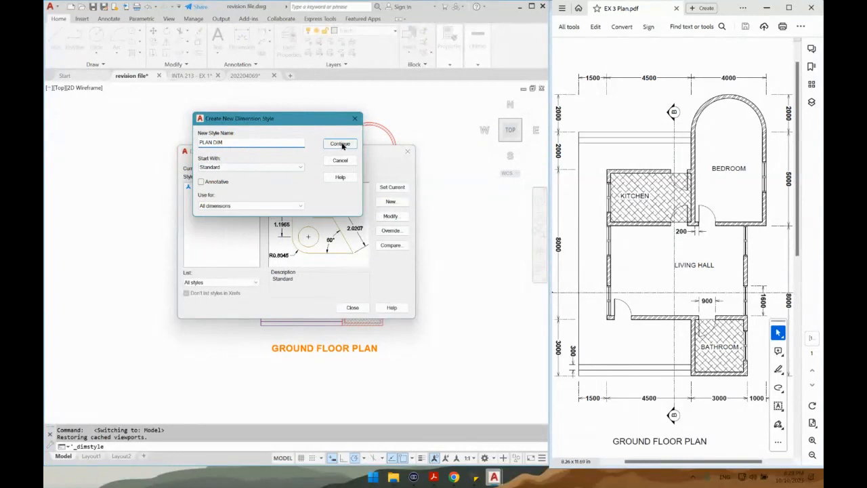
click(340, 144)
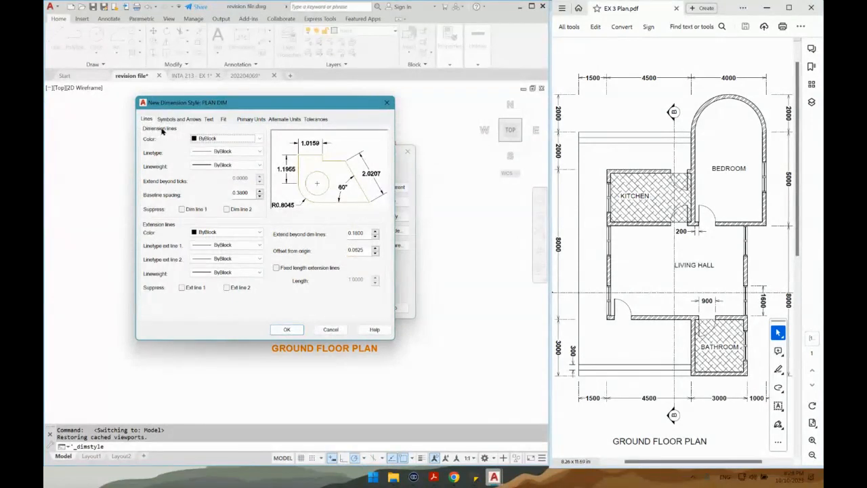
Set the dimension lines' color, linetype and lineweight to ByLayer in the PLAN DIM style
click(210, 147)
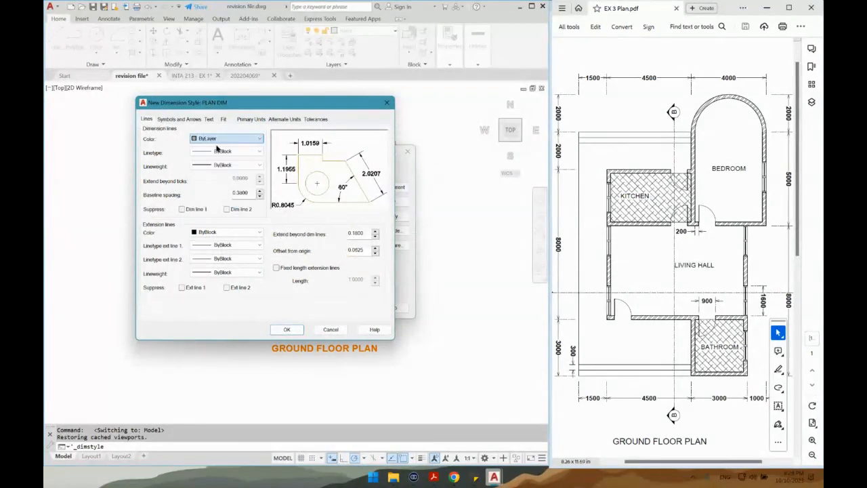
click(227, 152)
click(224, 160)
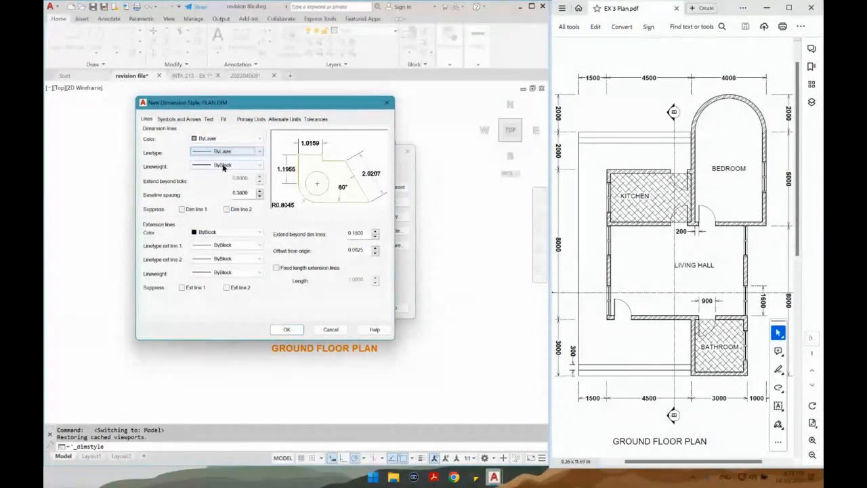
click(223, 166)
click(223, 174)
Set the extension lines' color, both linetypes and lineweight to ByLayer
click(225, 231)
click(224, 244)
click(225, 245)
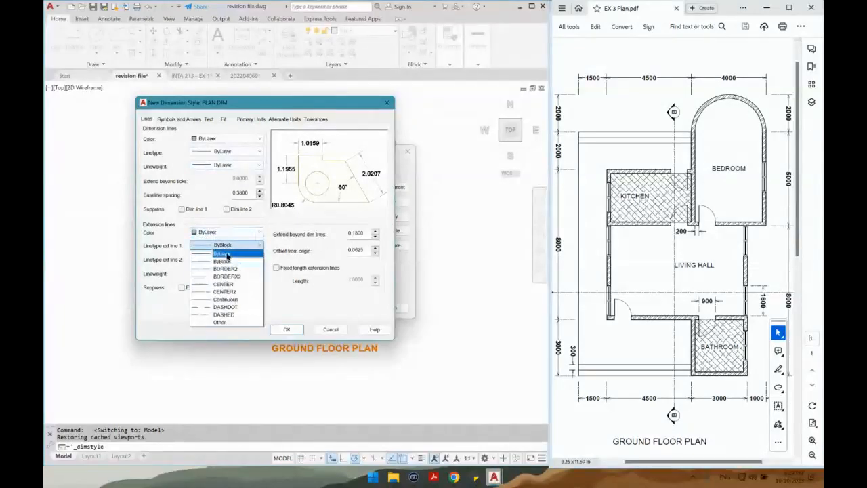
click(228, 254)
click(227, 258)
click(225, 268)
click(227, 273)
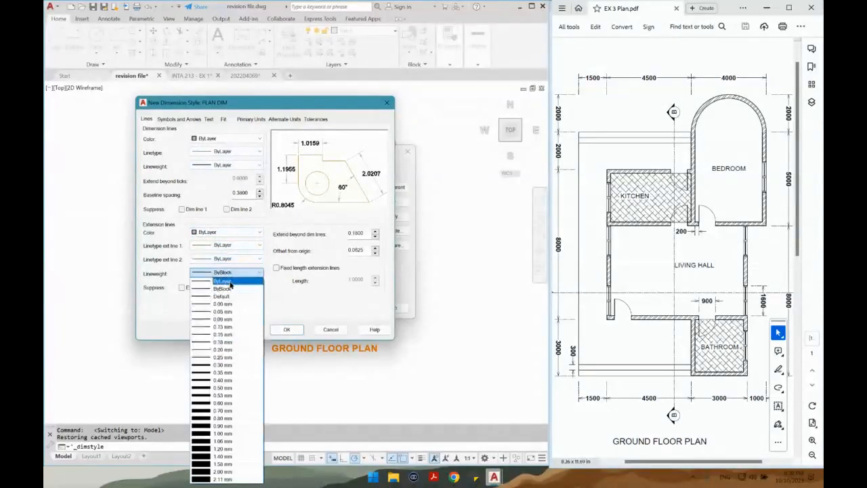
click(228, 281)
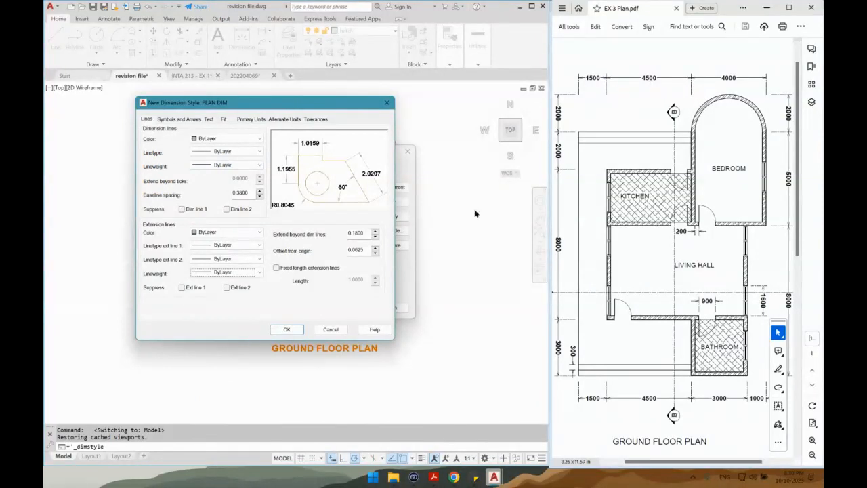
Change the linetype of both extension lines to DASHDOT
click(242, 275)
click(242, 274)
click(241, 260)
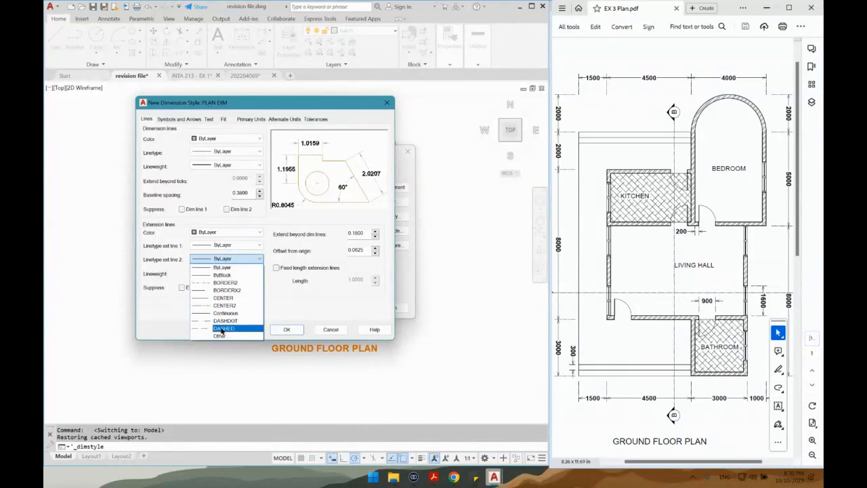
click(224, 324)
click(227, 244)
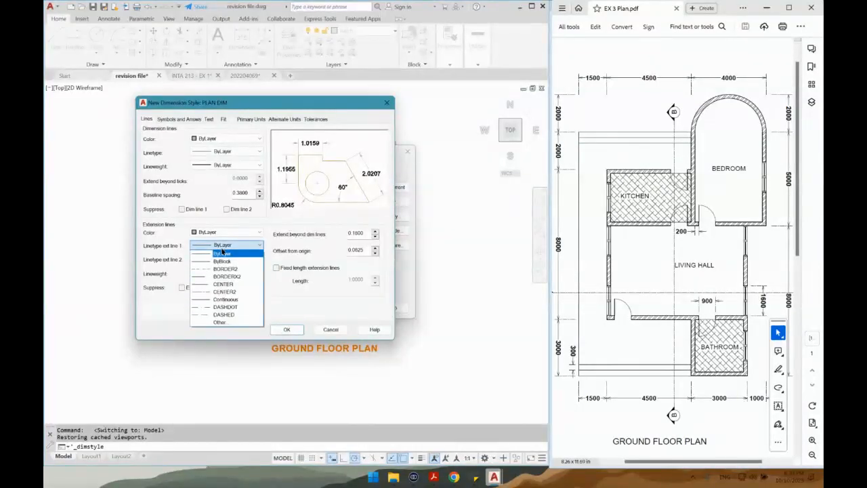
click(225, 306)
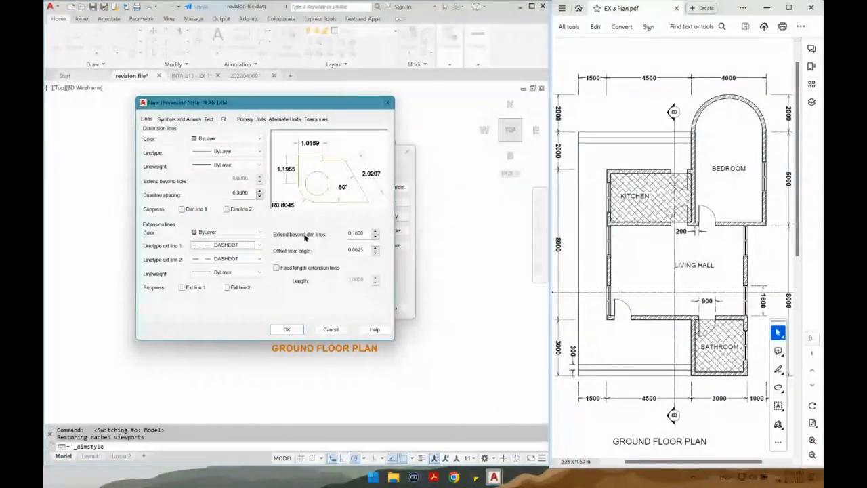
Check a dimension's end in the reference PDF and set the extension beyond the dimension lines to 100
click(606, 80)
ctrl+scroll(607, 80, up, 5)
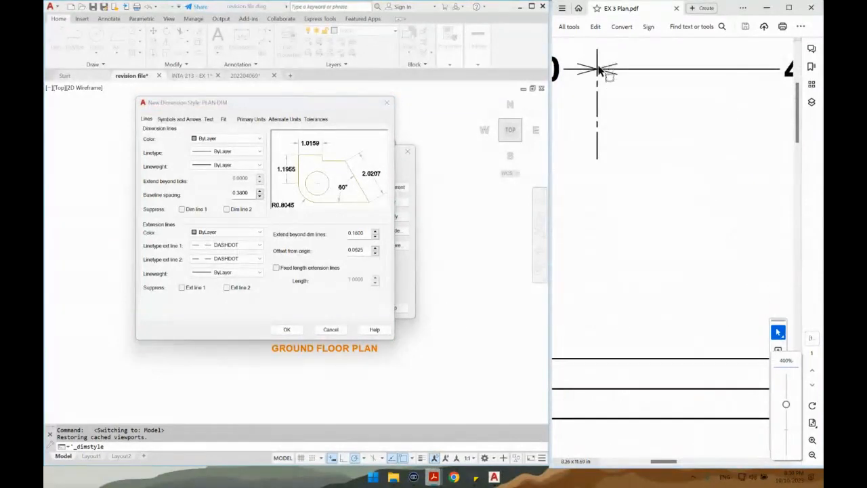
double_click(357, 232)
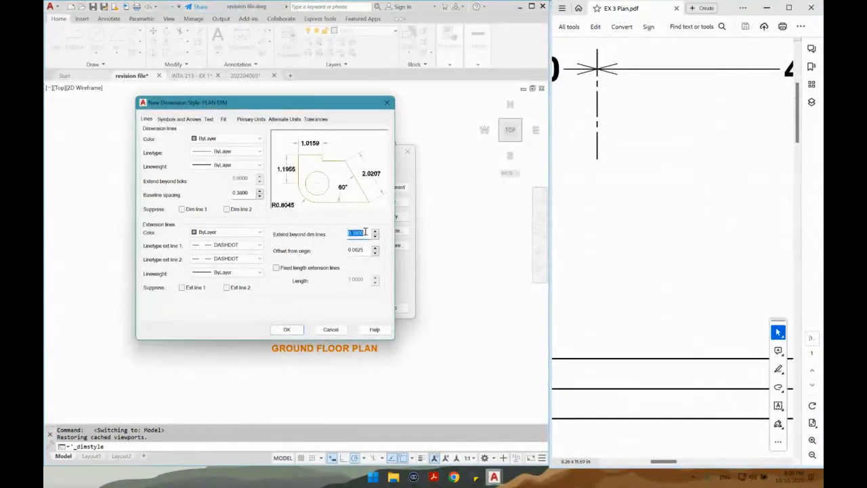
text(100)
Compare the extension line gaps in the reference PDF and set the offset from origin to 200
click(630, 169)
ctrl+scroll(630, 169, up, 2)
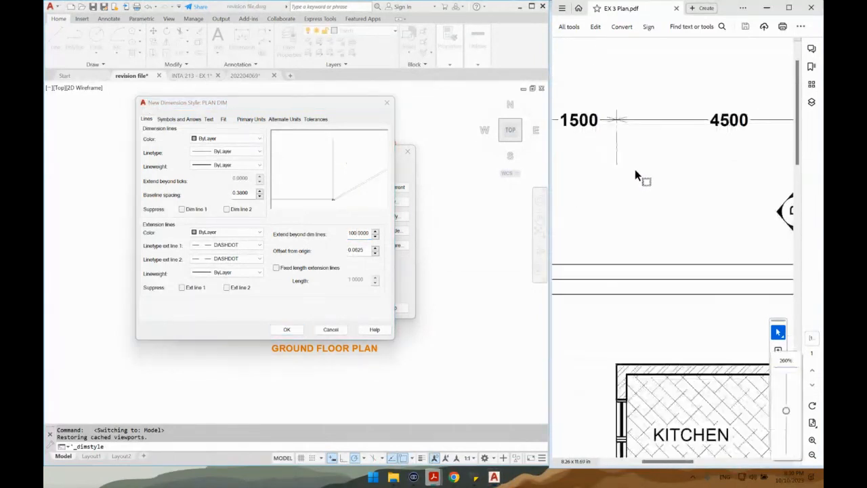
ctrl+scroll(630, 183, down, 3)
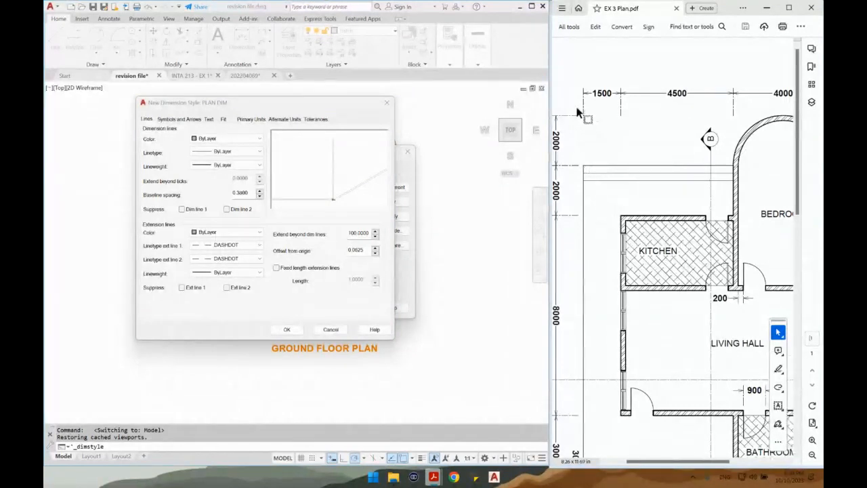
double_click(361, 251)
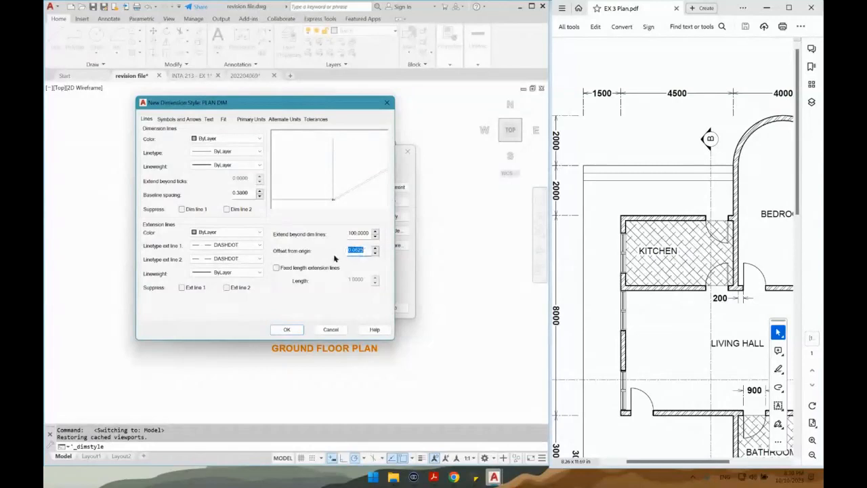
text(200)
Turn on fixed length extension lines and set their length to 1000
click(288, 269)
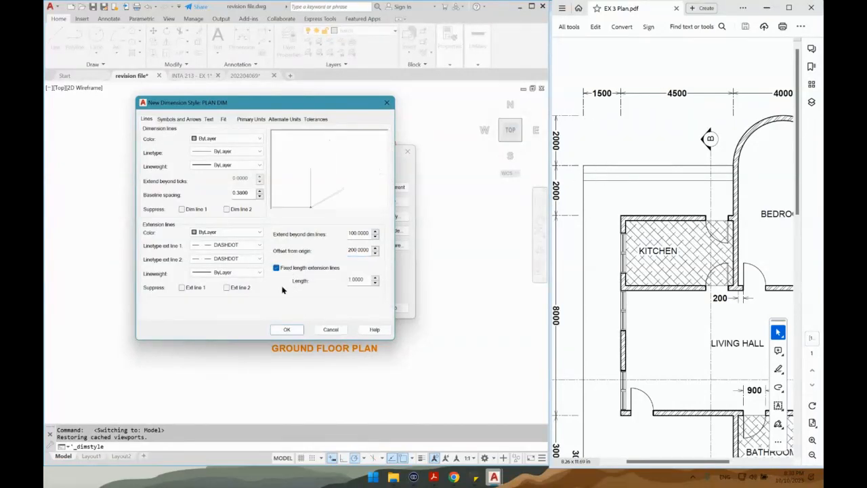
click(587, 120)
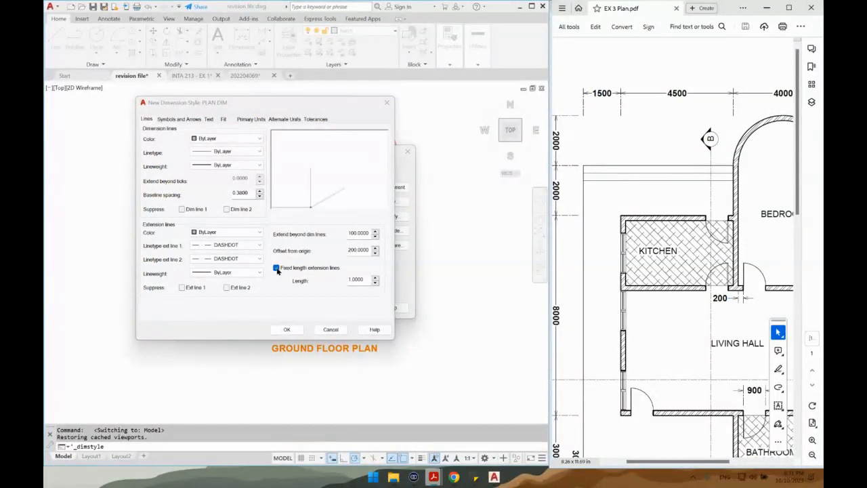
double_click(361, 279)
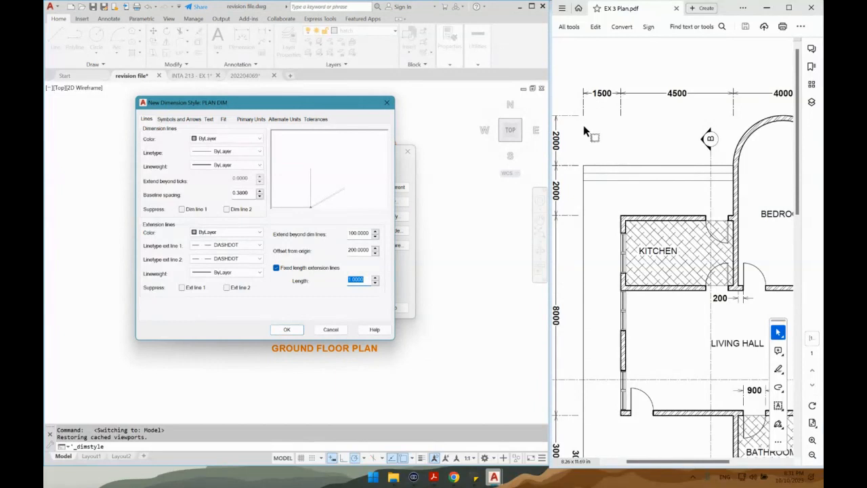
text(1000)
Set the first and second arrowheads to Open with an arrow size of 100
click(175, 120)
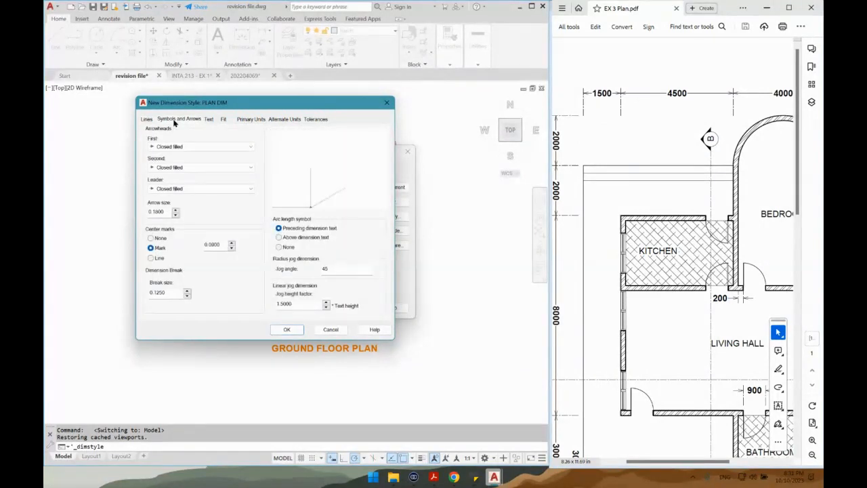
click(175, 146)
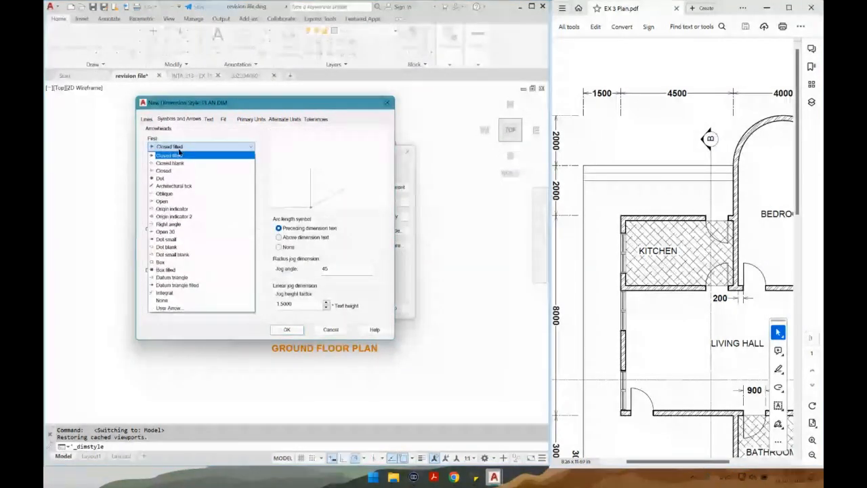
click(163, 201)
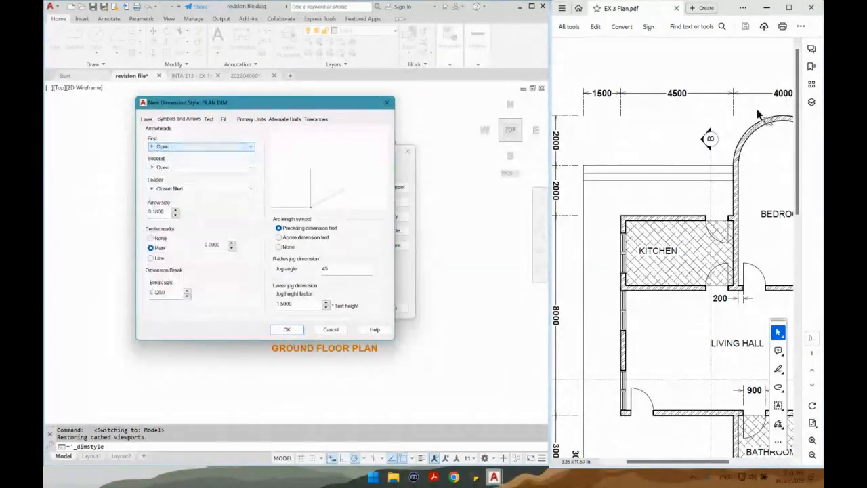
double_click(161, 211)
text(100)
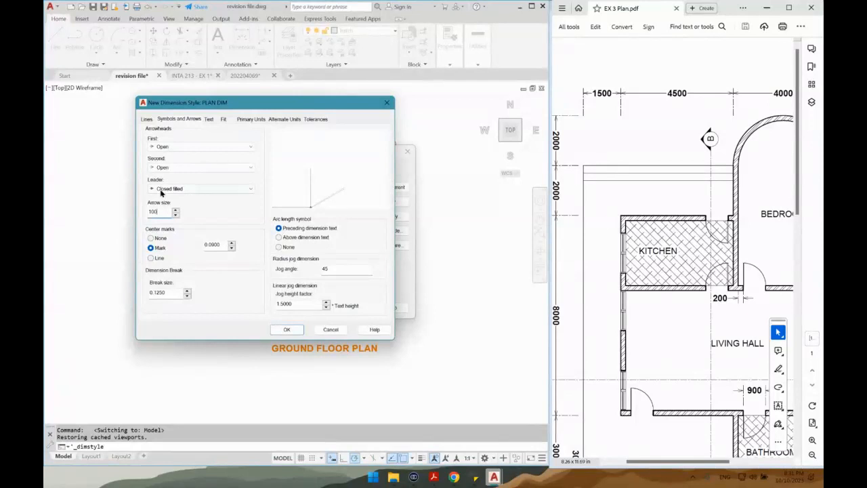
Review the dimensions across the reference plan and set the center mark size to 100
click(666, 248)
scroll(665, 248, down, 4)
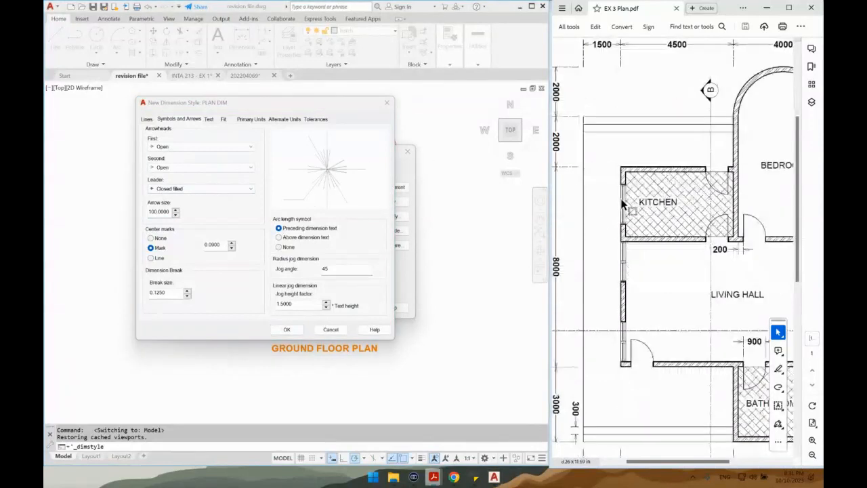
scroll(623, 207, right, 4)
scroll(682, 198, up, 2)
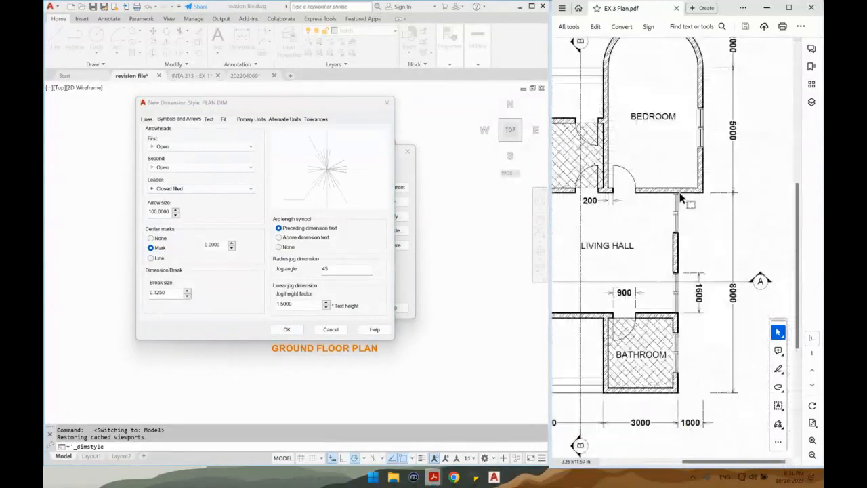
scroll(682, 198, up, 2)
scroll(681, 195, left, 4)
scroll(681, 193, right, 1)
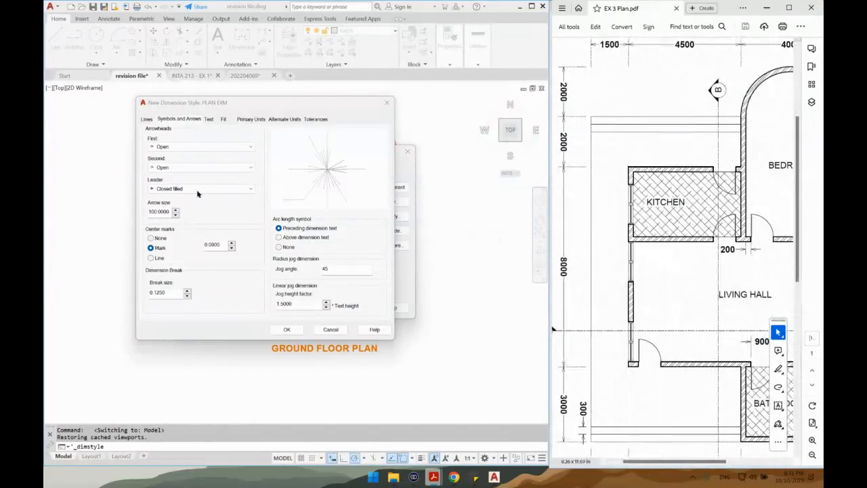
double_click(212, 246)
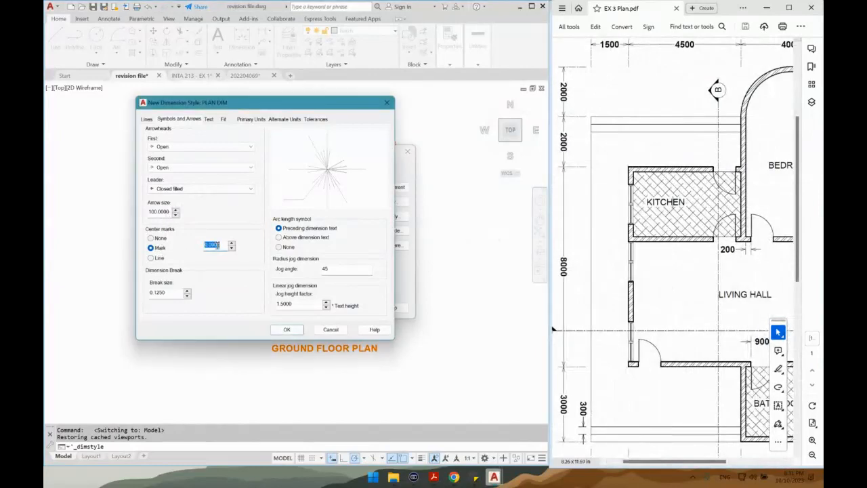
text(100)
Set the dimension text to the dim text style with its color ByLayer
click(208, 118)
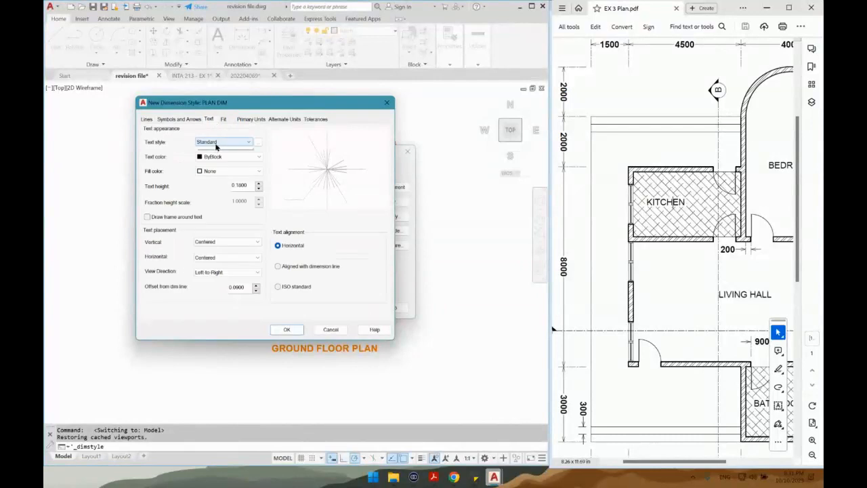
click(217, 144)
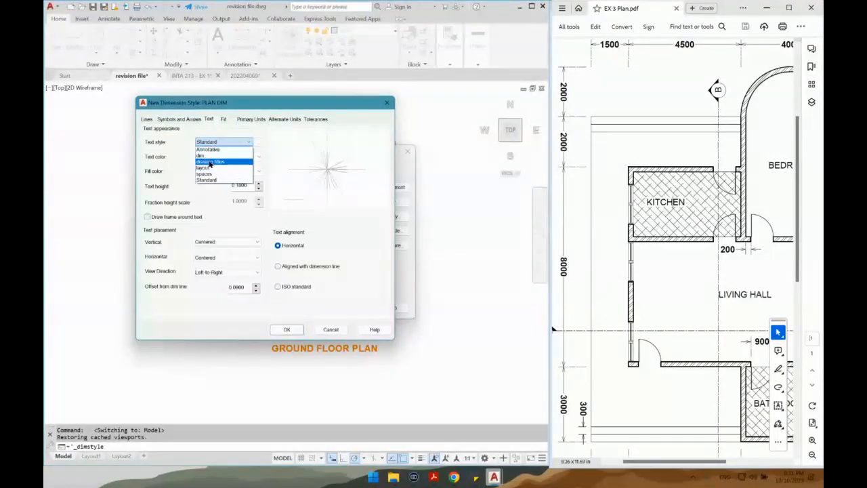
click(211, 157)
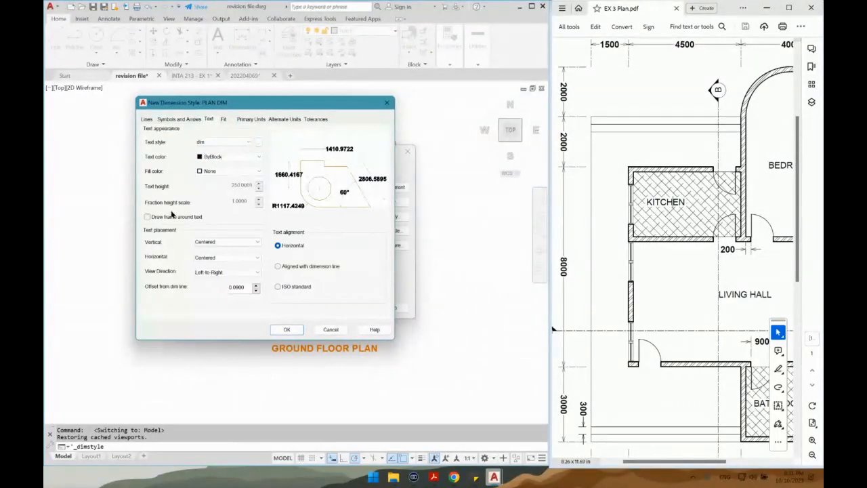
click(207, 158)
click(211, 167)
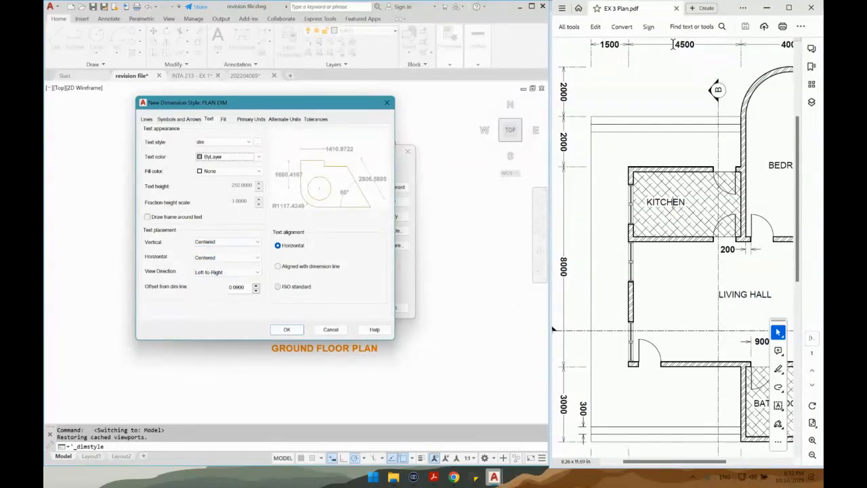
Set the dimension text's offset from the dimension line to 50 and align the text with the dimension line
double_click(236, 287)
text(50)
click(327, 269)
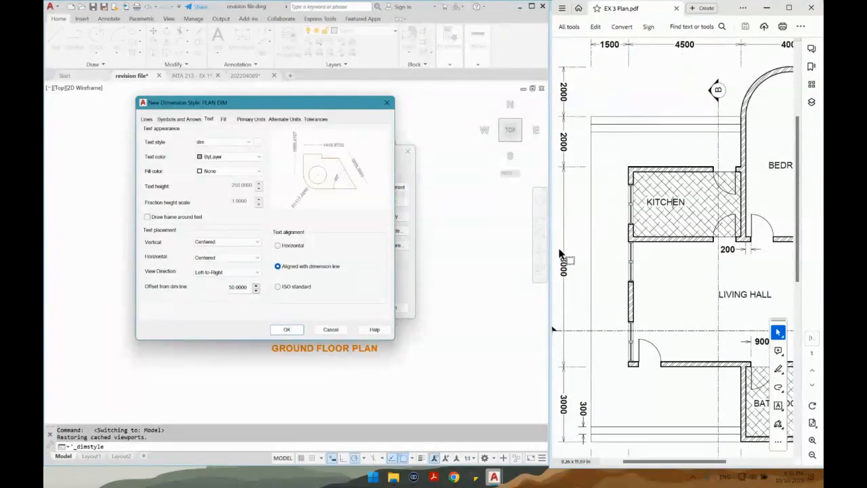
Set the linear dimension precision to 0, then save the PLAN DIM style and close the style manager
click(249, 120)
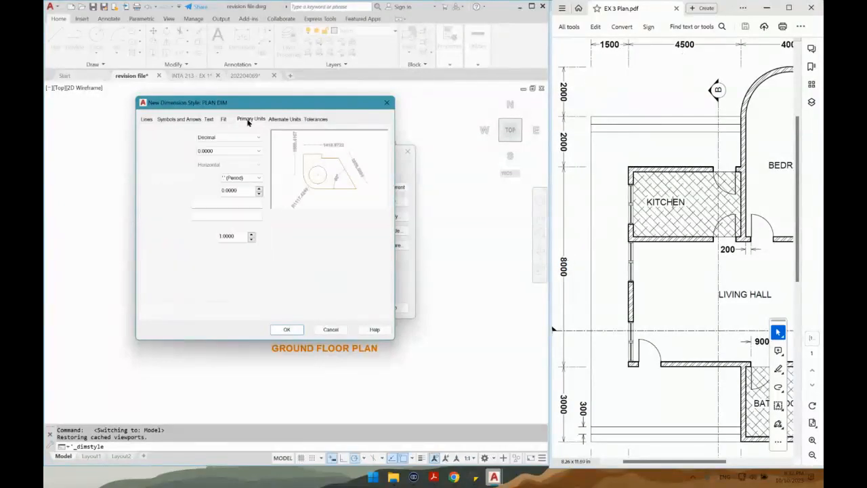
click(219, 151)
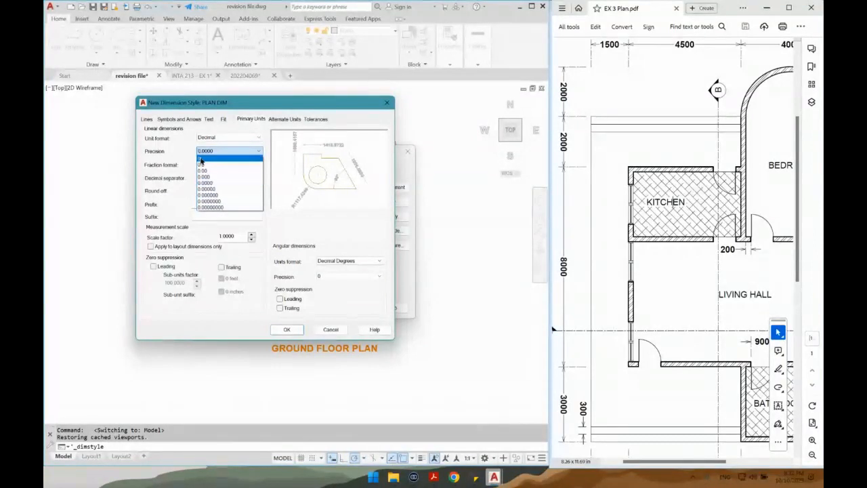
click(202, 160)
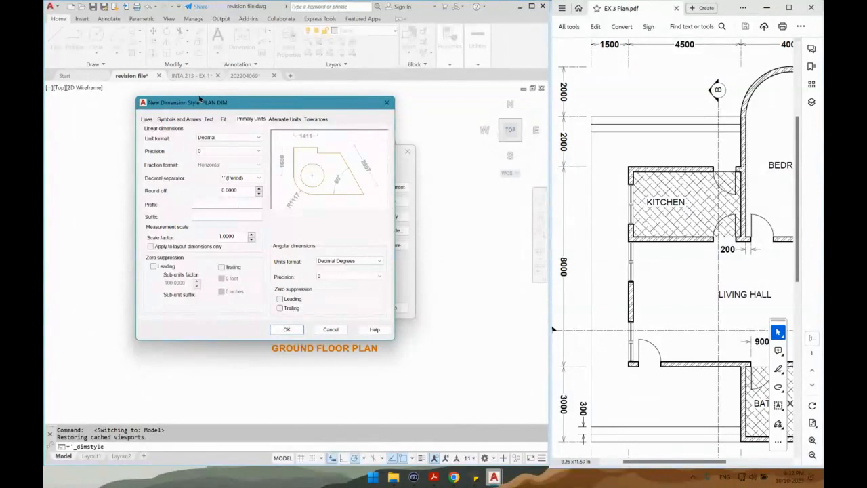
click(228, 151)
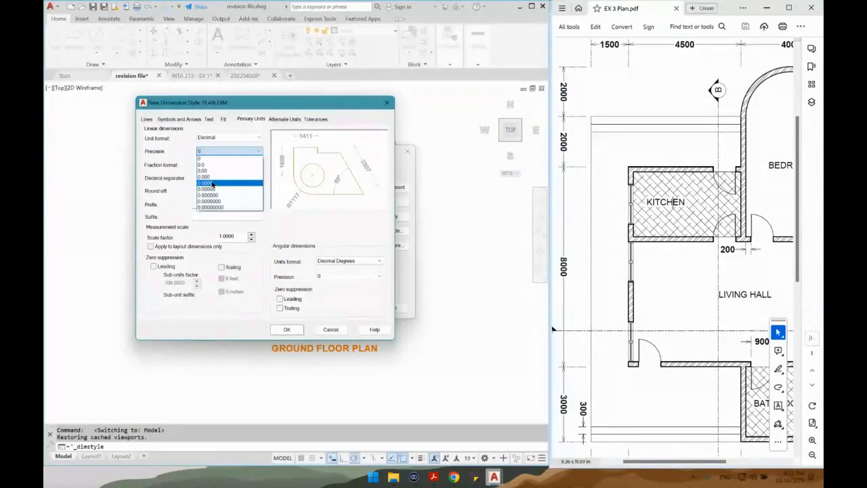
click(228, 155)
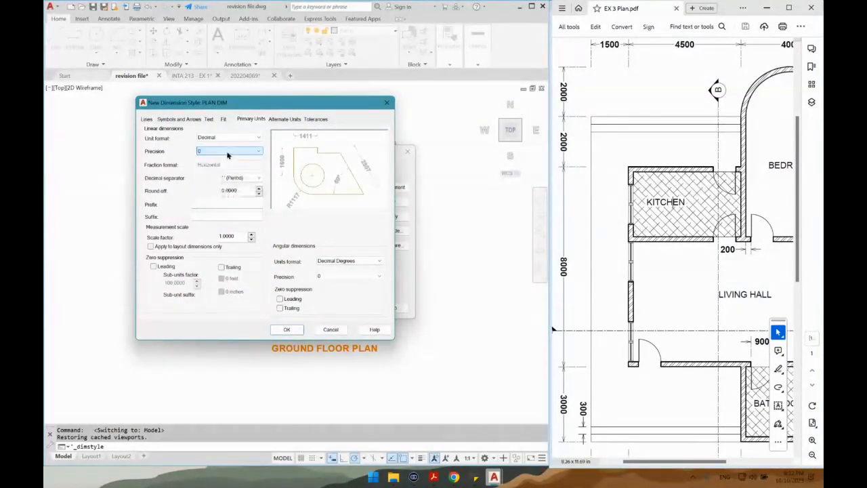
click(287, 329)
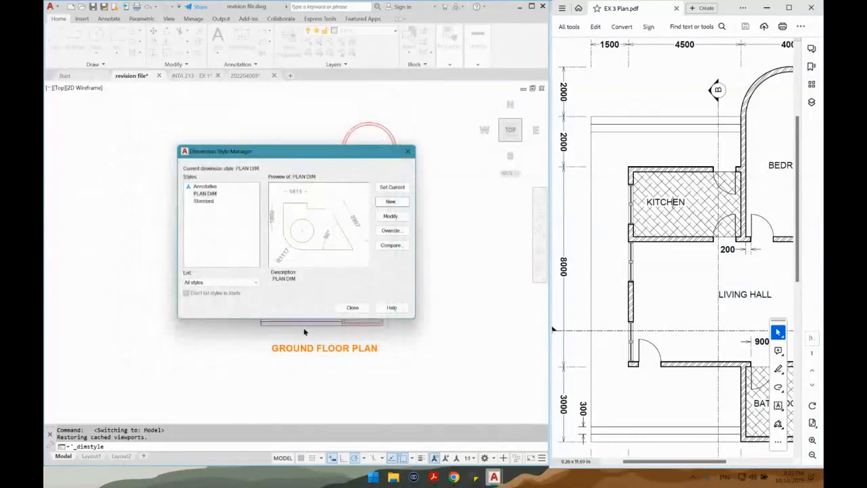
click(352, 309)
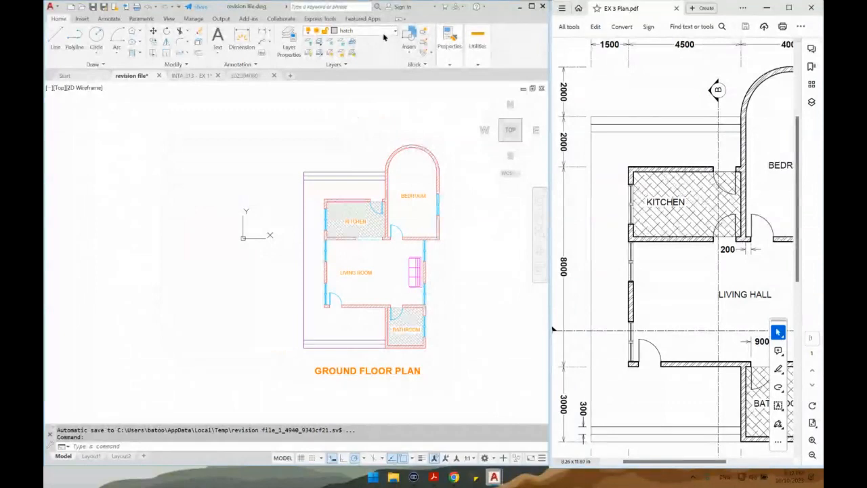
Make the text & dimensions layer current and check the available dimension styles
click(388, 32)
click(356, 119)
click(255, 63)
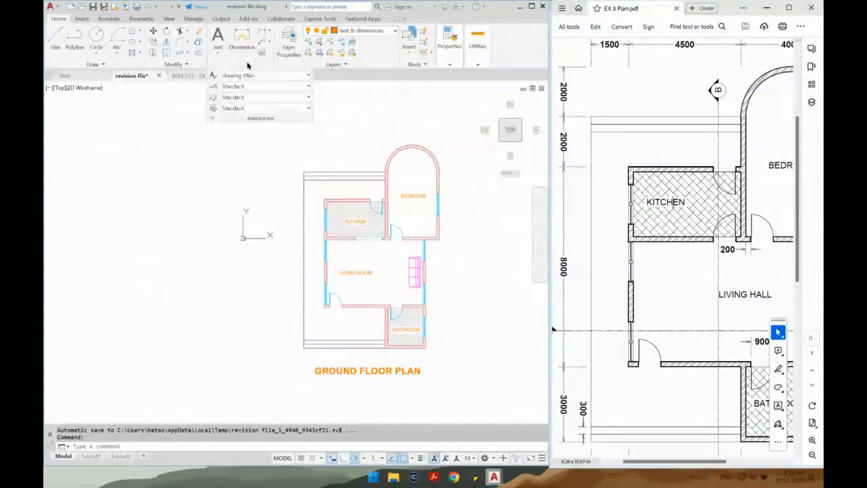
click(239, 86)
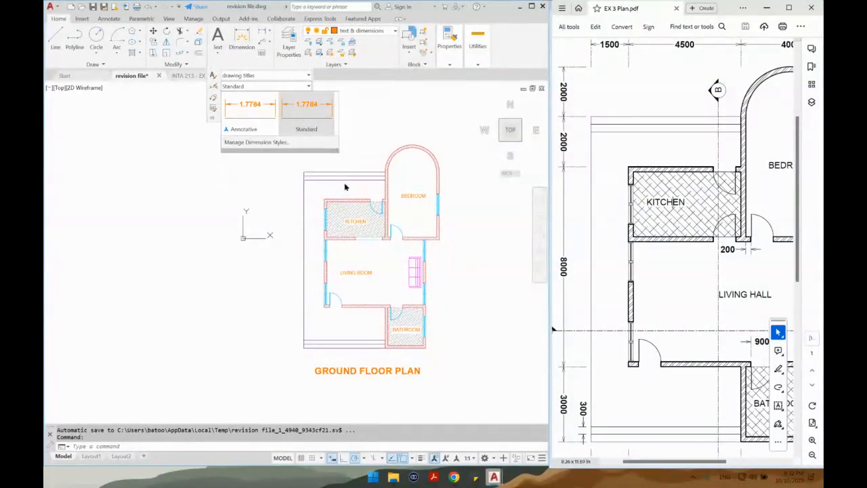
click(313, 117)
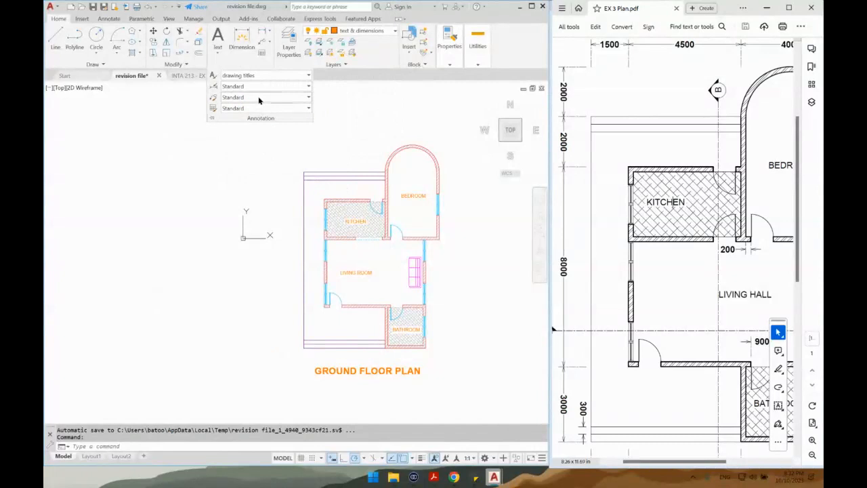
Create a new dimension style named DIM from Standard and set its linear precision to 0
click(262, 87)
click(258, 146)
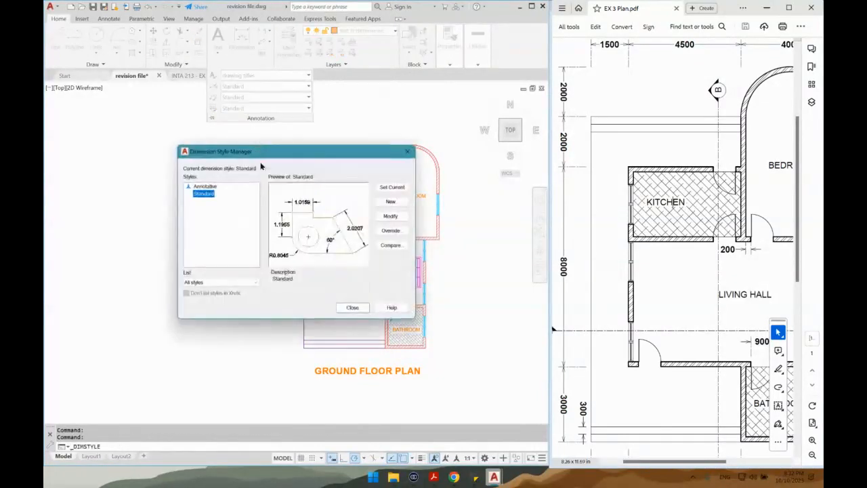
click(390, 203)
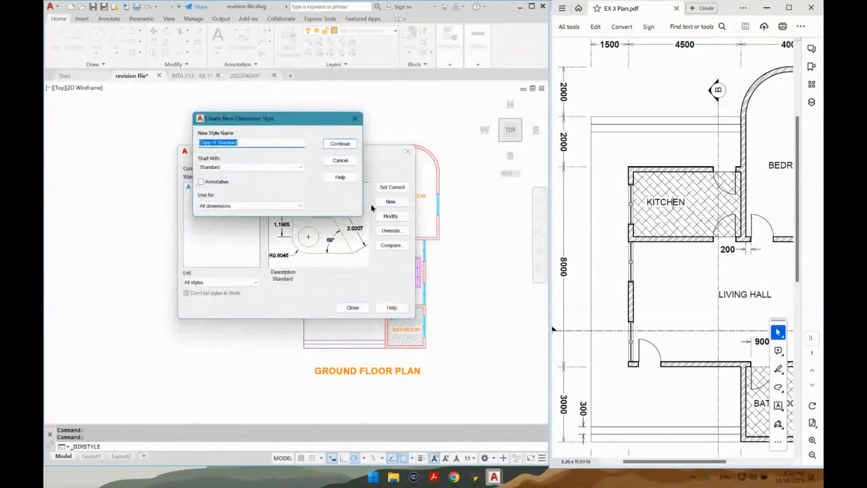
text(DIM)
click(337, 143)
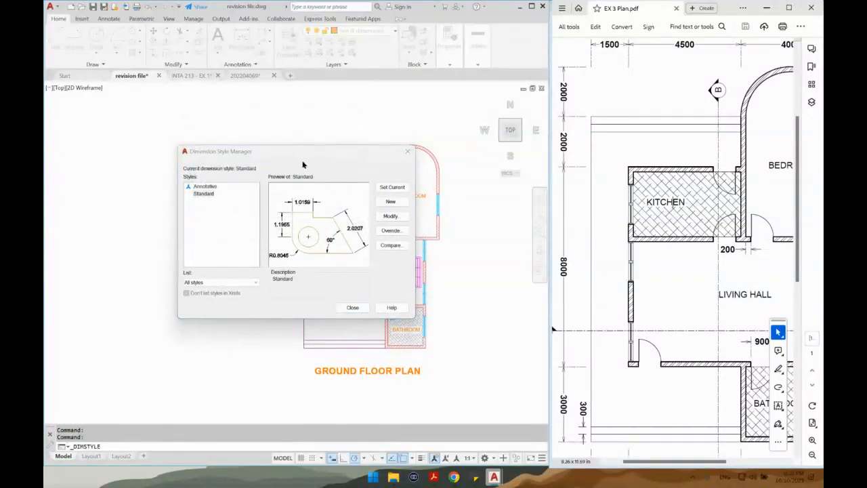
click(231, 152)
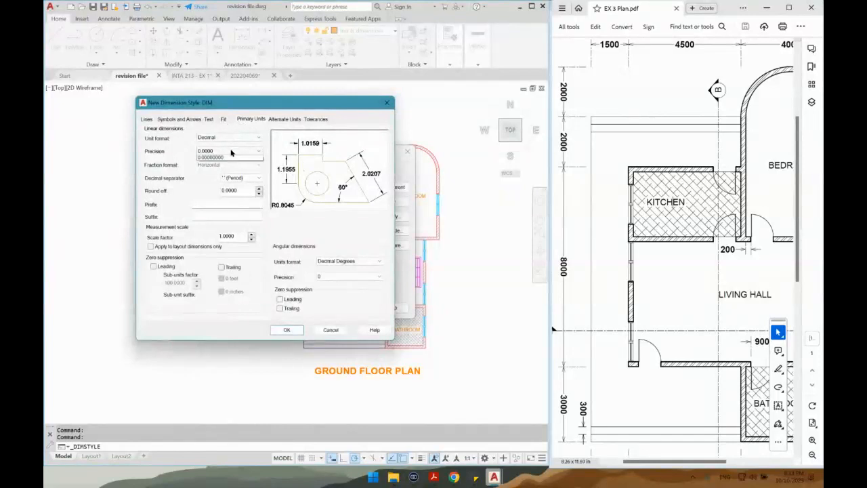
click(230, 150)
Set the dimension text to the dim text style, aligned with the dimension line and offset 100 from it
click(209, 119)
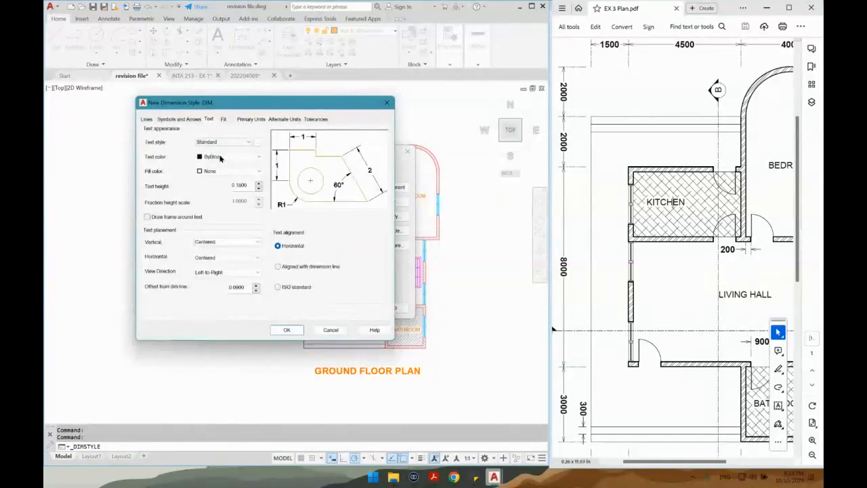
click(227, 143)
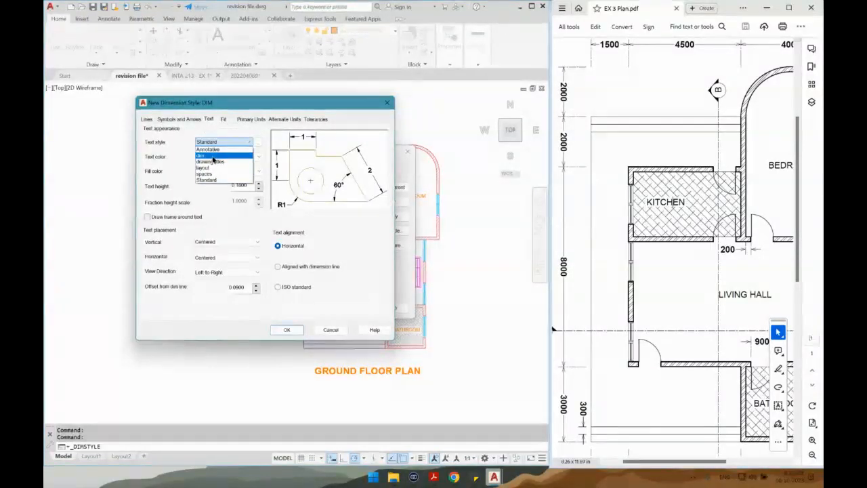
click(213, 156)
click(278, 267)
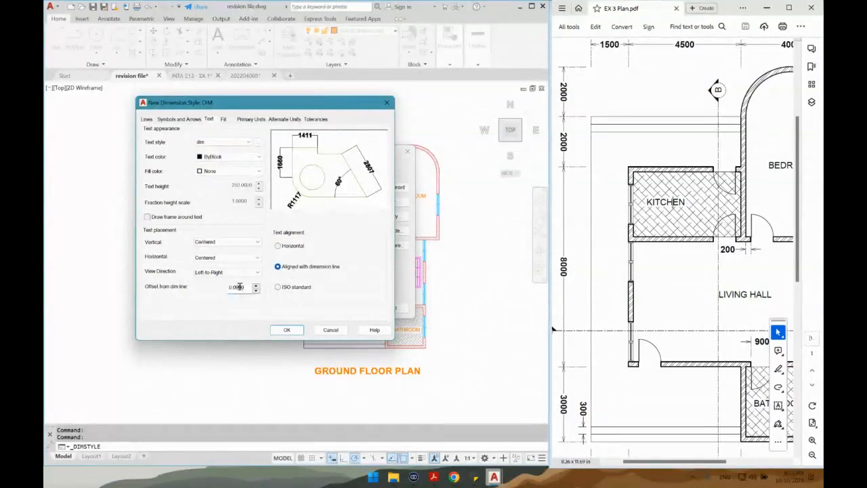
Set the first and second arrowheads to Open, with arrow size and center mark size both 100
click(180, 120)
click(221, 146)
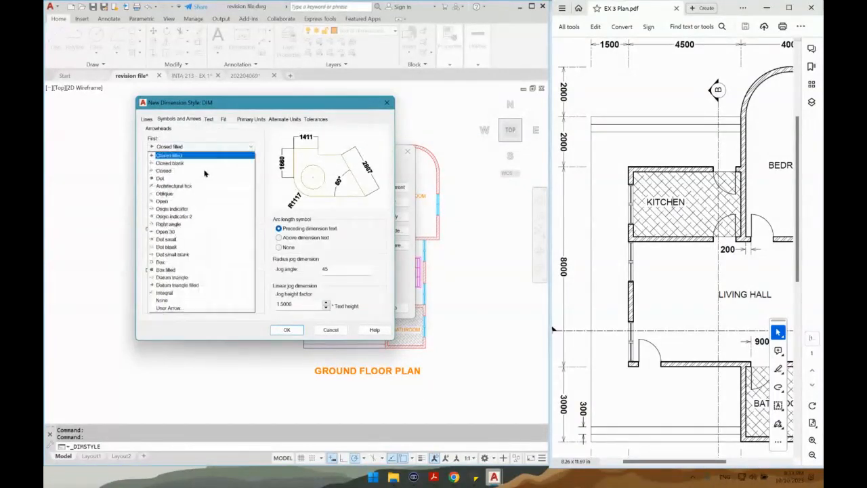
click(176, 202)
double_click(164, 213)
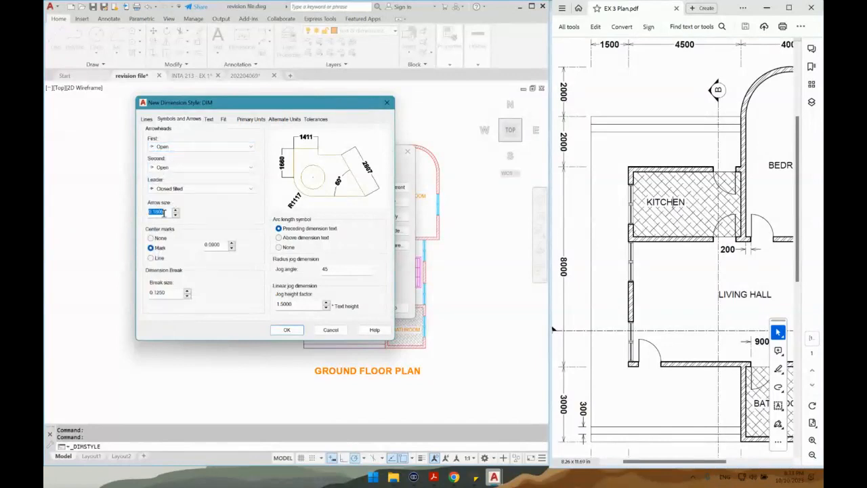
click(212, 245)
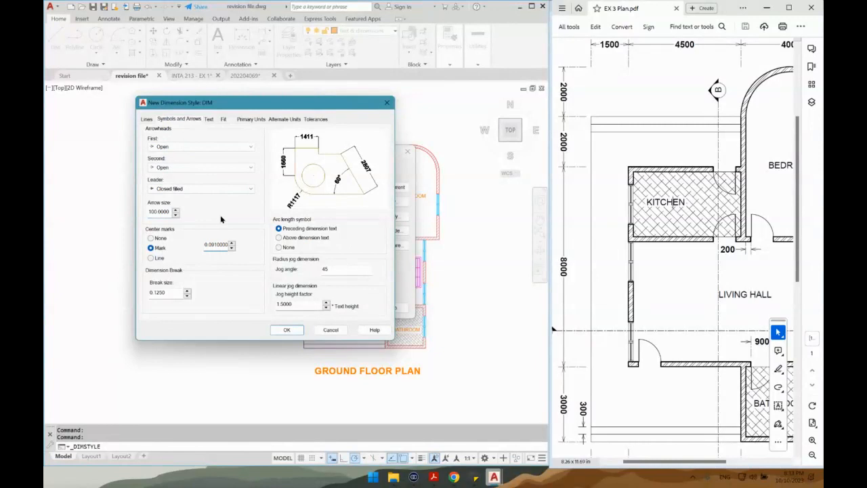
click(146, 119)
click(180, 119)
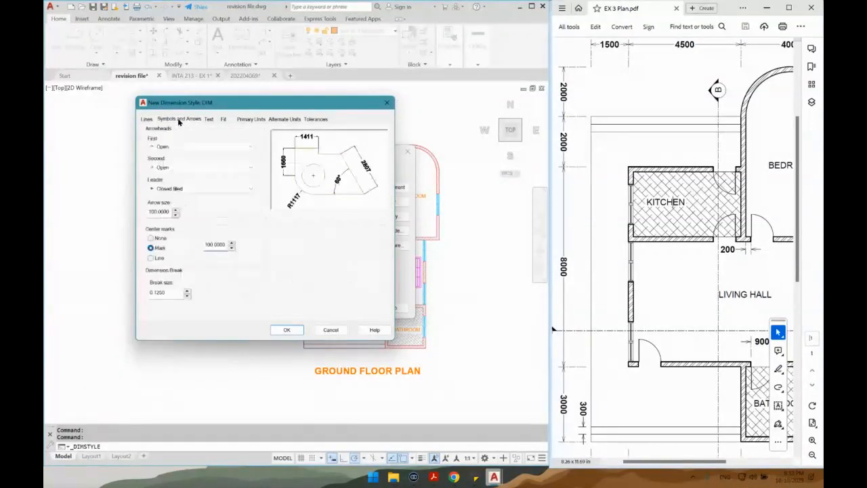
Set the dimension lines' color, linetype and lineweight to ByLayer
click(146, 120)
click(226, 138)
click(221, 148)
click(223, 151)
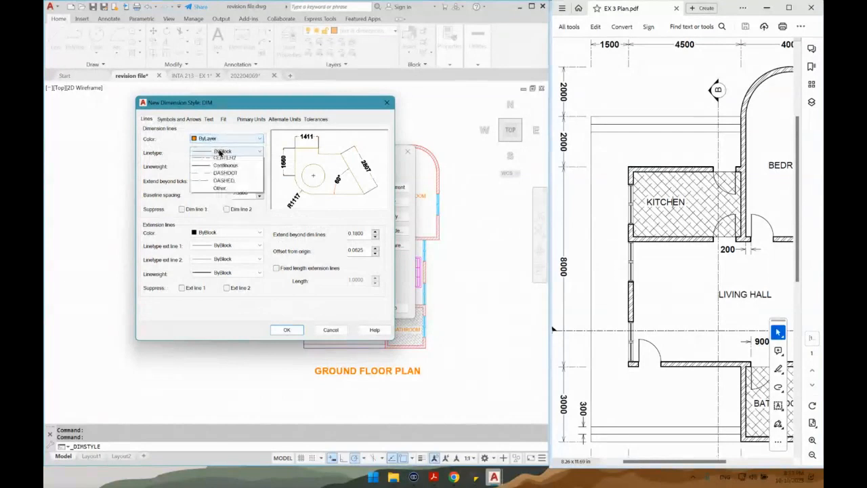
click(224, 151)
click(224, 151)
click(222, 160)
click(226, 166)
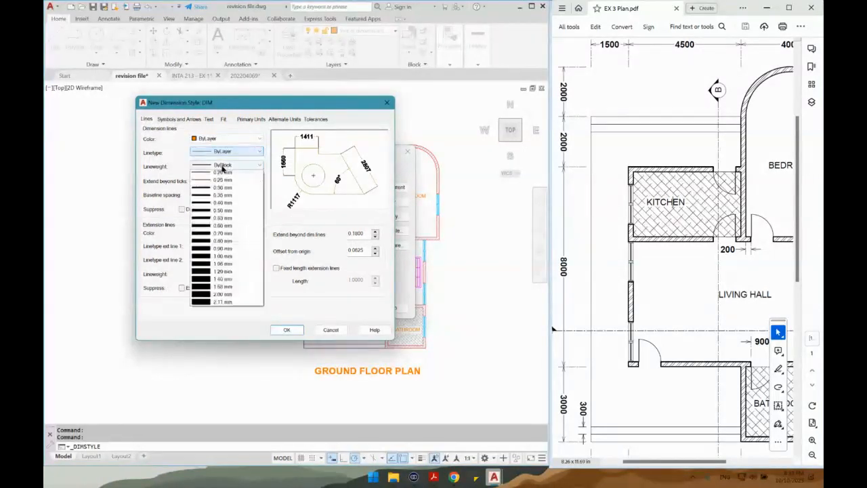
click(224, 175)
Set the extension lines' color and lineweight to ByLayer and both their linetypes to DASHDOT
click(229, 233)
click(229, 241)
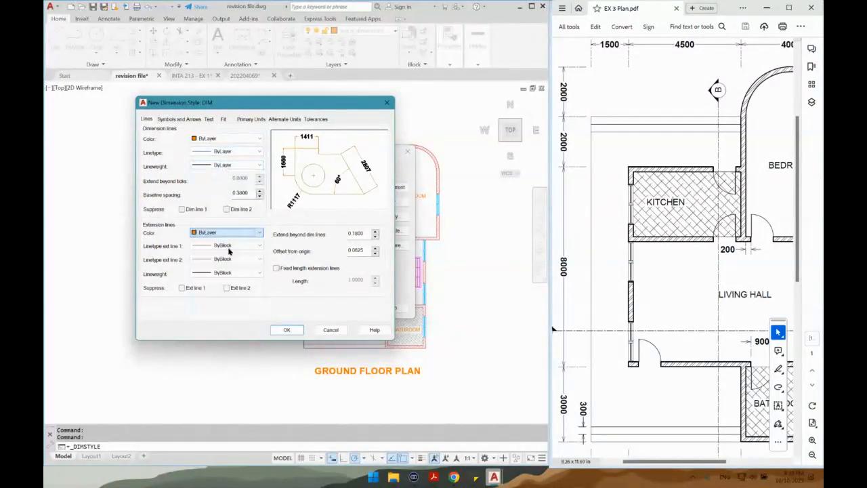
click(227, 245)
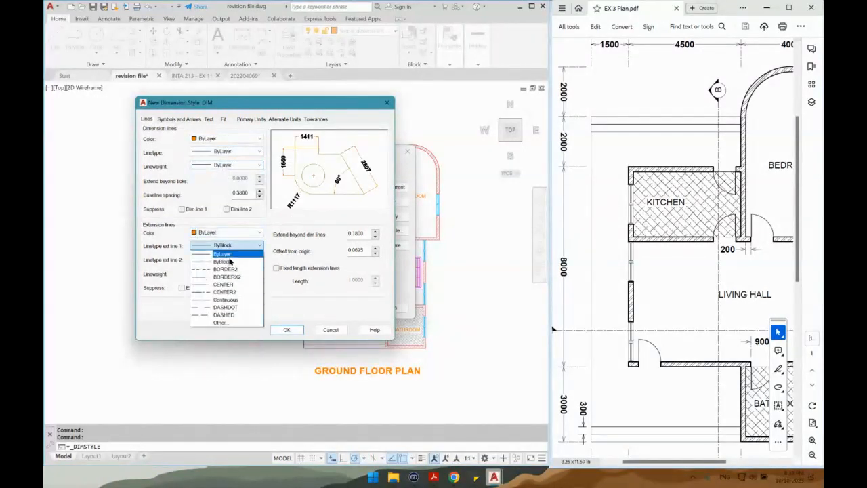
click(227, 307)
click(230, 261)
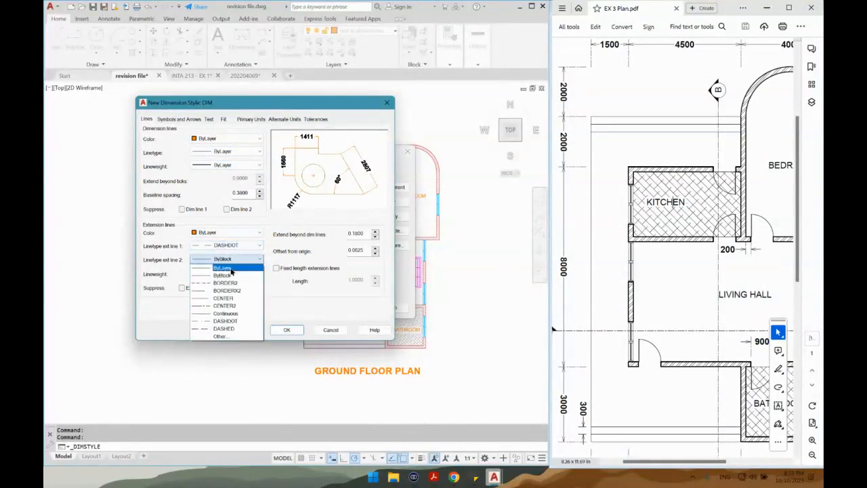
click(228, 323)
click(228, 274)
click(230, 283)
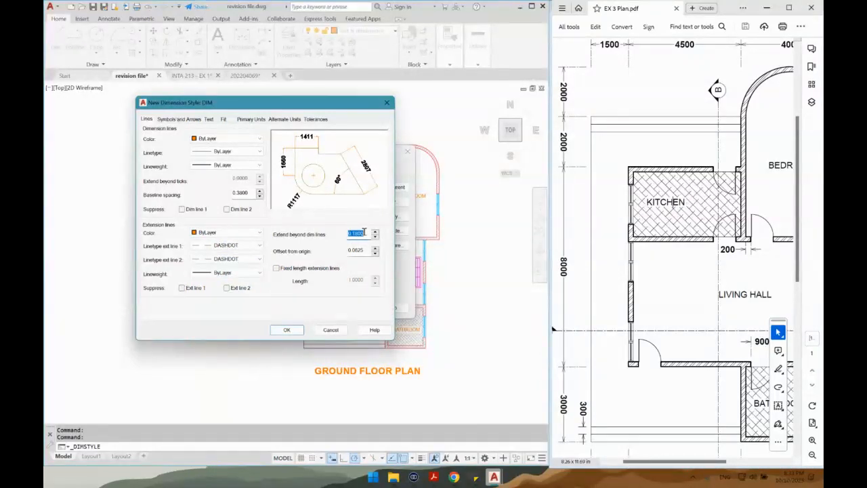
Extend the extension lines 100 beyond the dimension lines, offset them 100 from the origin, fix their length at 1000, and save the style
text(100)
key(Tab)
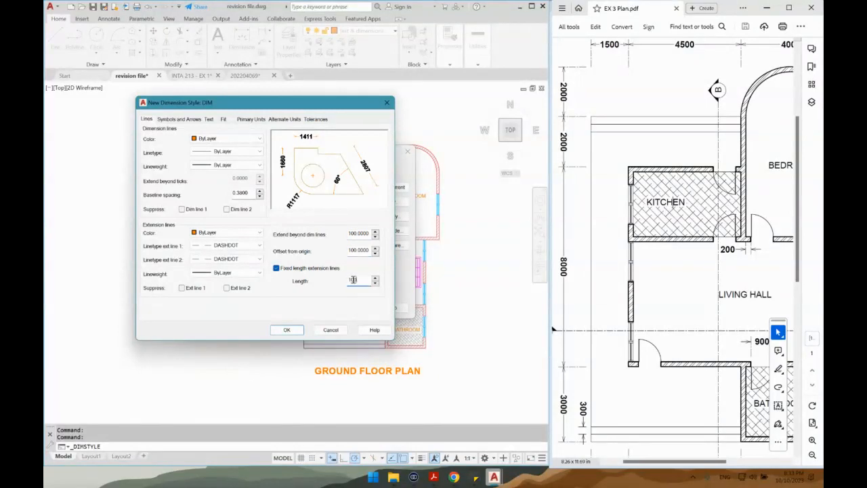
click(289, 330)
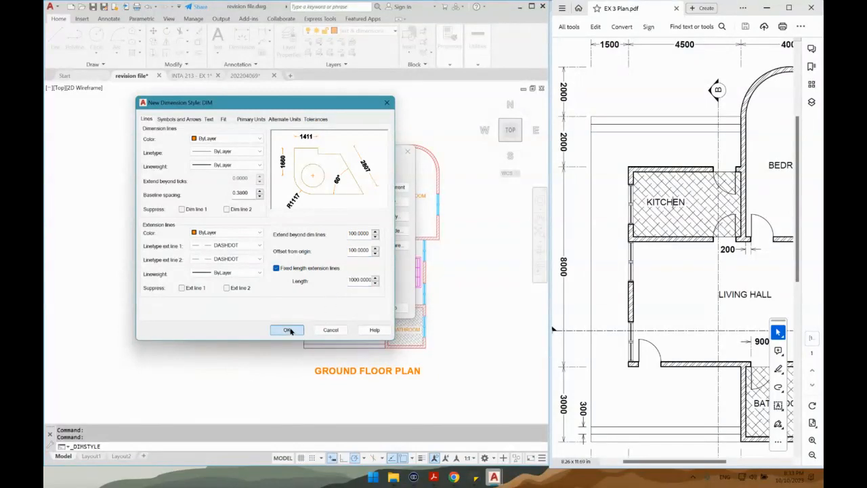
Modify the DIM style so its text color is ByLayer and close the style manager
click(390, 216)
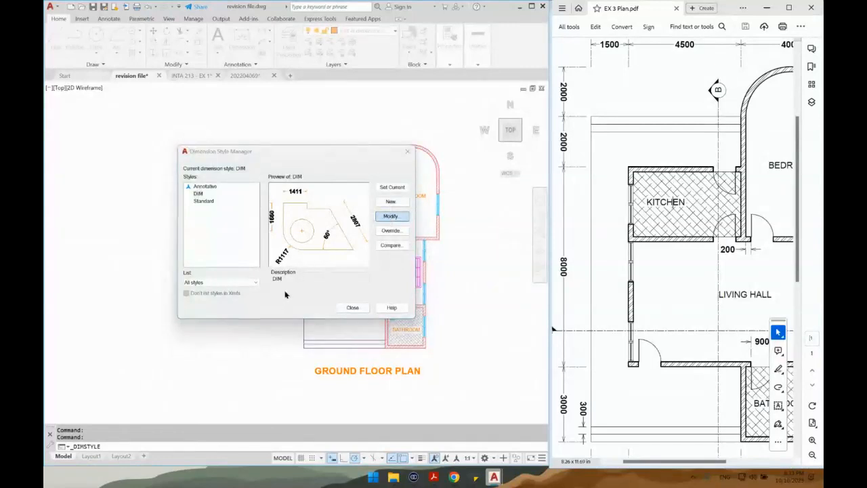
click(221, 67)
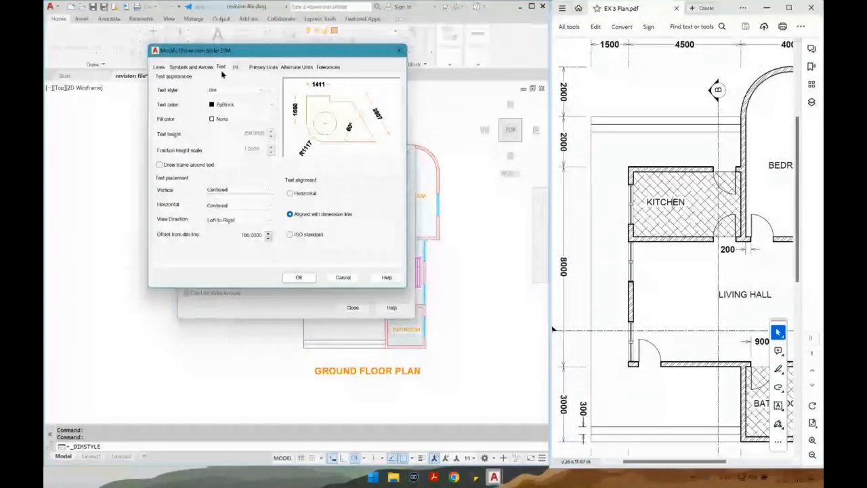
click(239, 104)
click(227, 121)
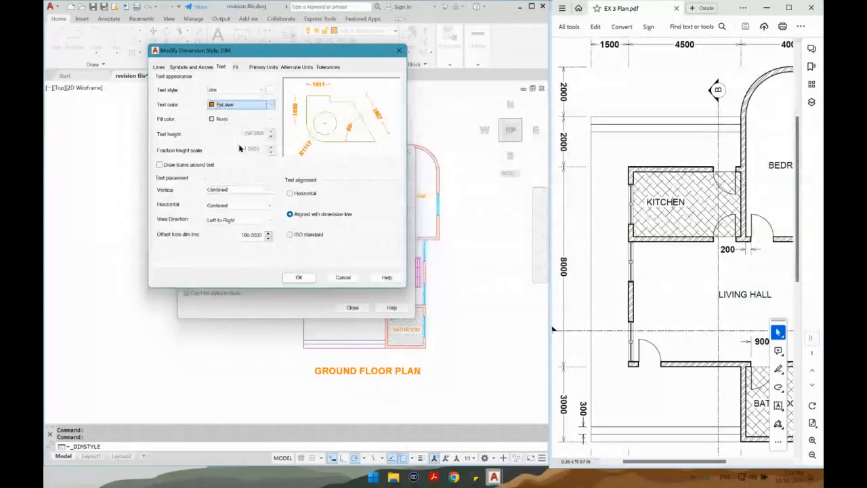
click(298, 277)
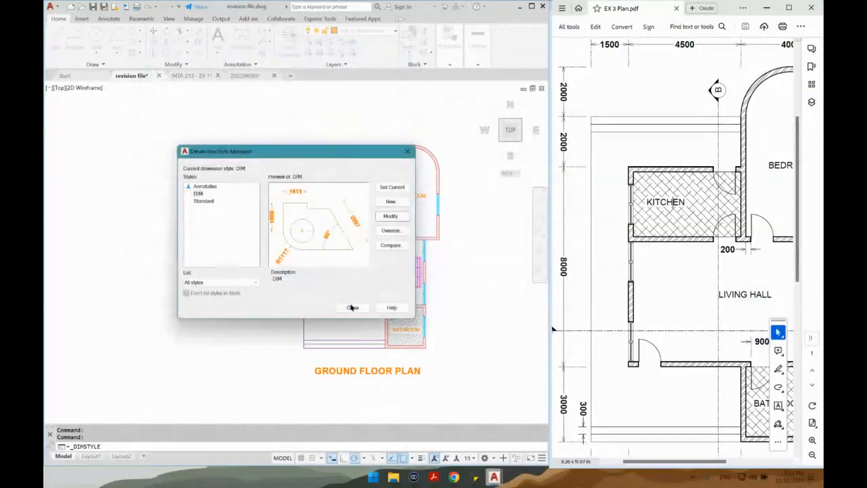
click(353, 307)
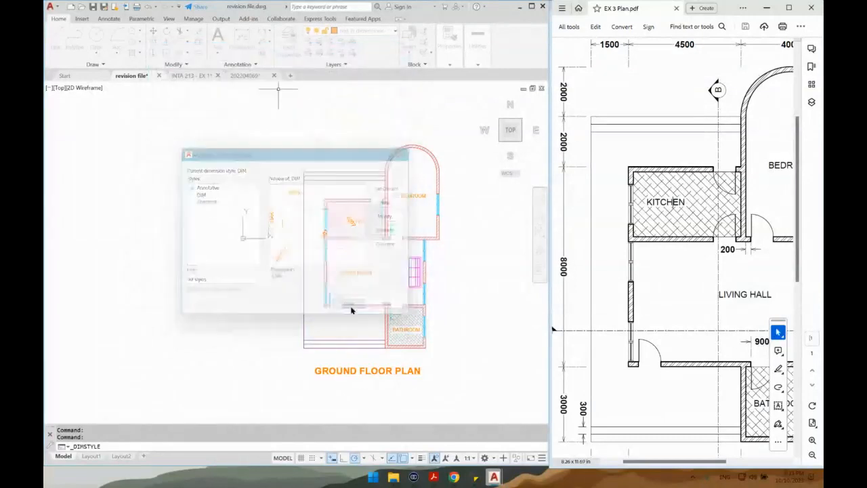
Make DIM the current dimension style
click(239, 63)
click(240, 87)
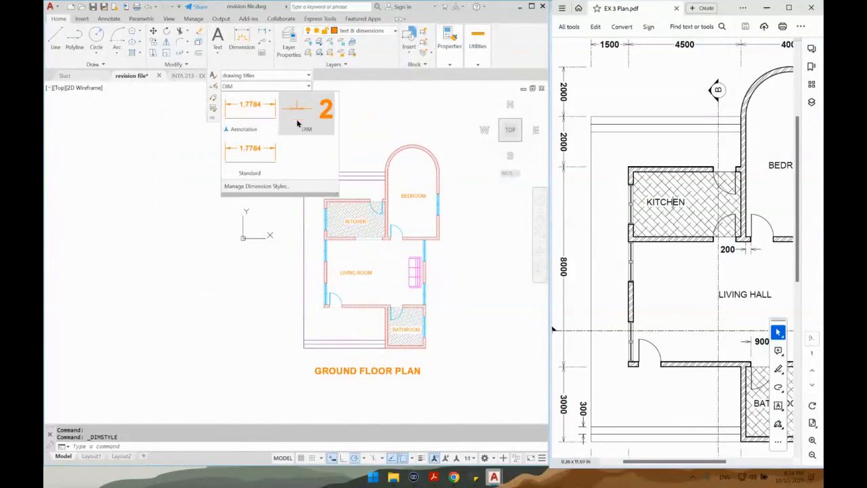
click(264, 32)
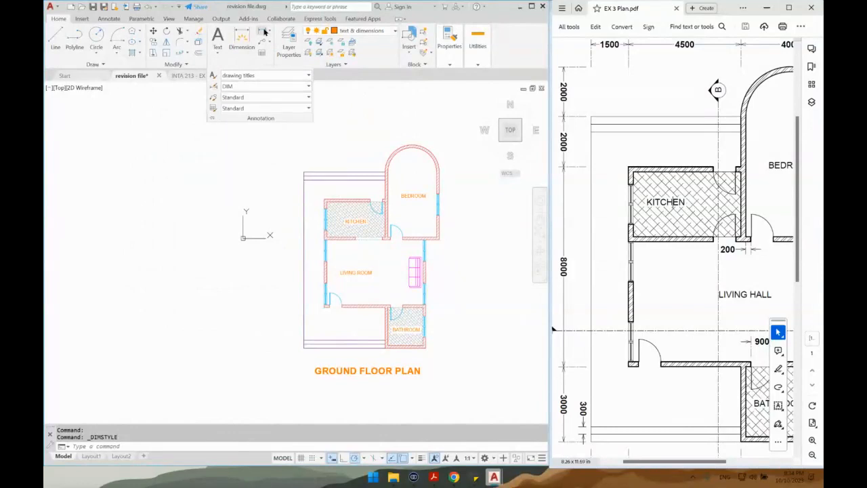
click(269, 32)
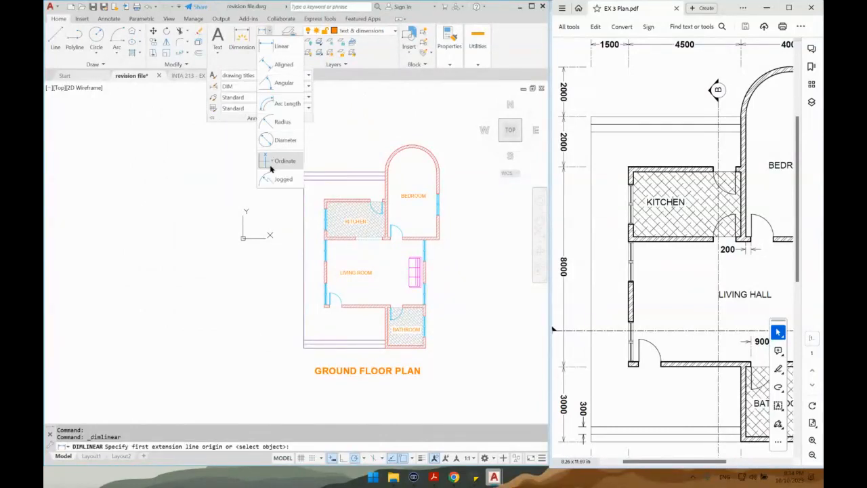
click(236, 45)
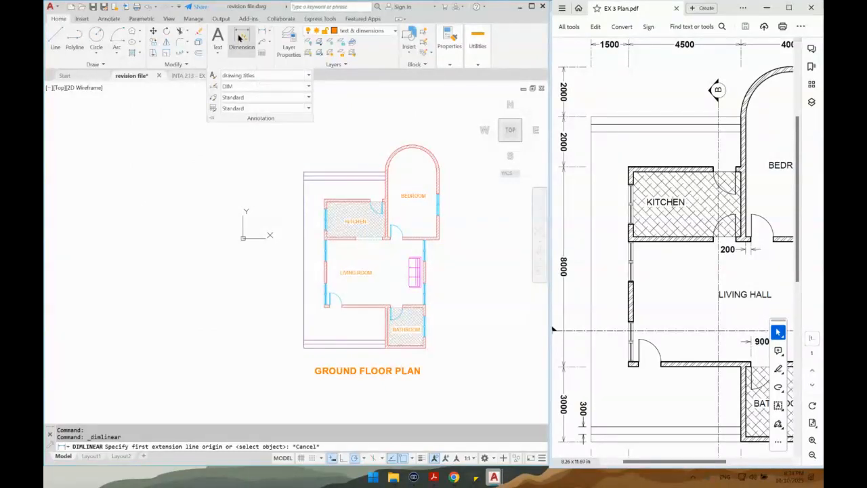
key(Return)
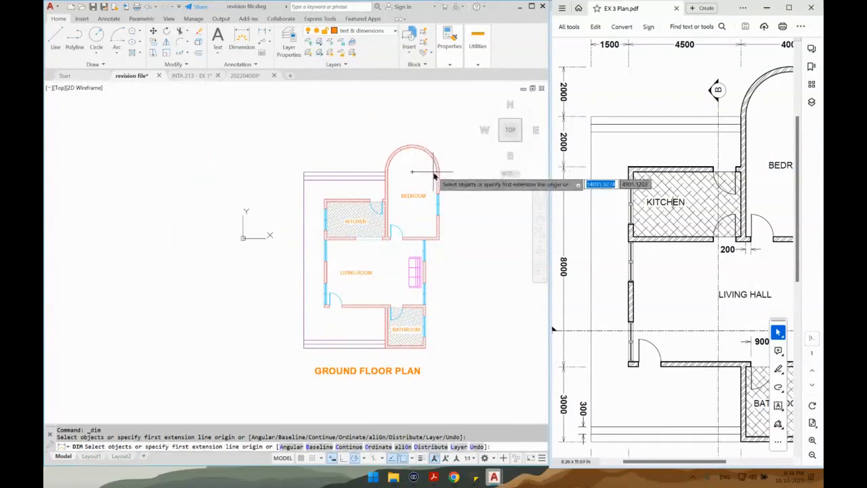
Add a linear dimension across the bedroom's outer width and place it above the curved wall
click(271, 36)
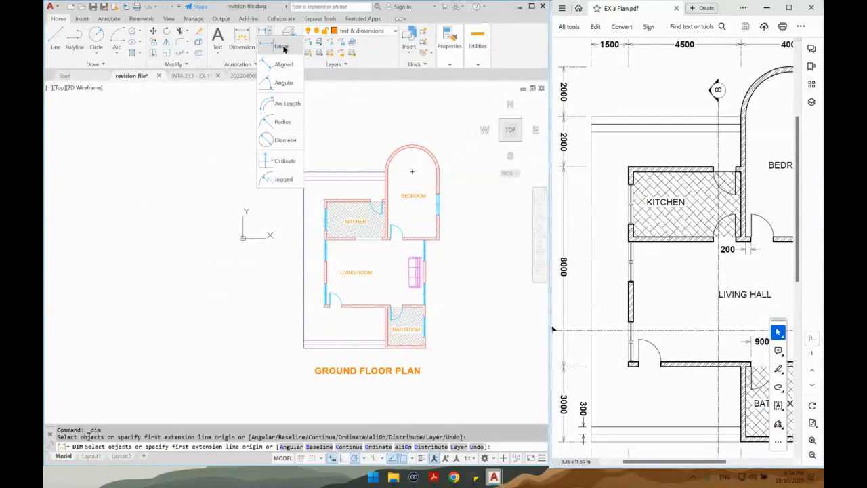
click(283, 48)
scroll(418, 154, up, 2)
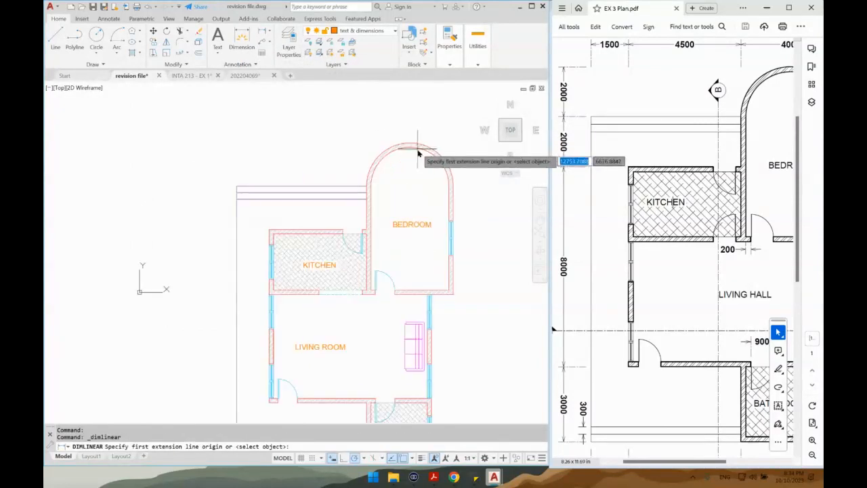
click(457, 183)
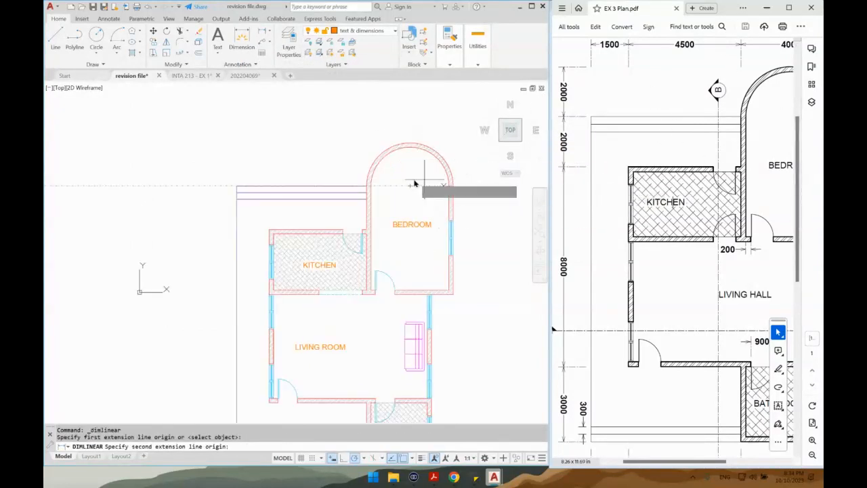
click(367, 182)
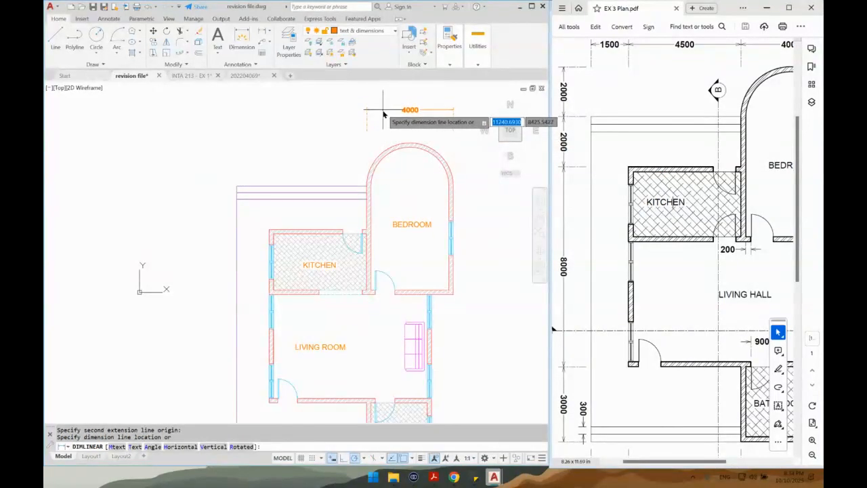
click(383, 110)
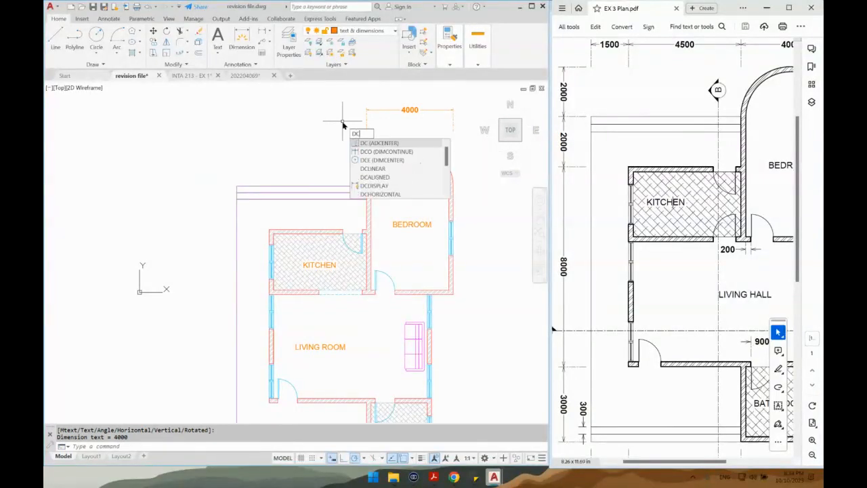
Continue the horizontal dimension chain from the bedroom to the kitchen's outer wall corner and the plan's outermost left line
key(BackSpace)
text(O)
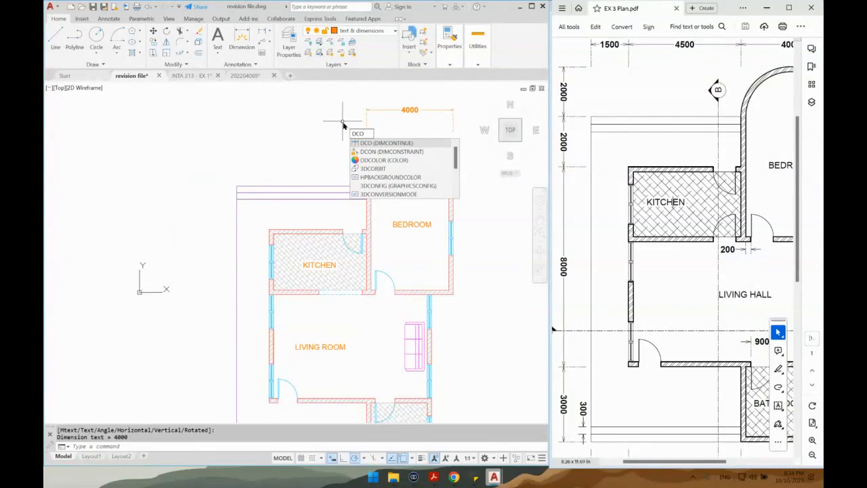
key(Return)
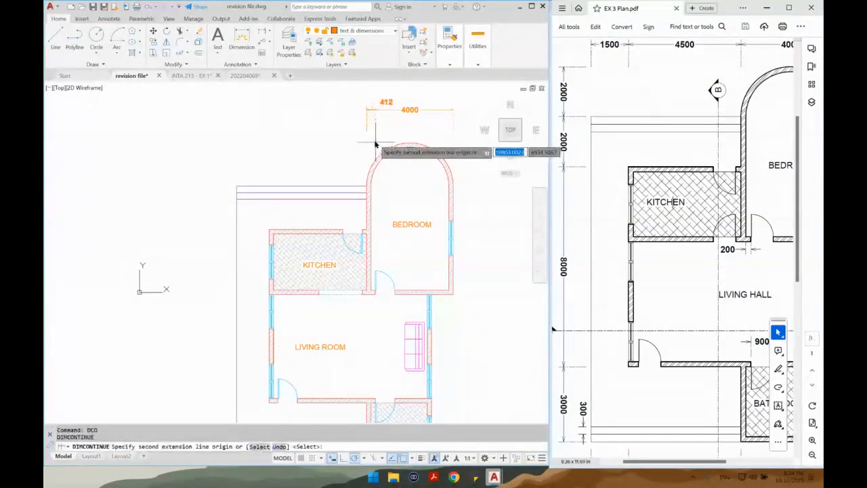
click(229, 237)
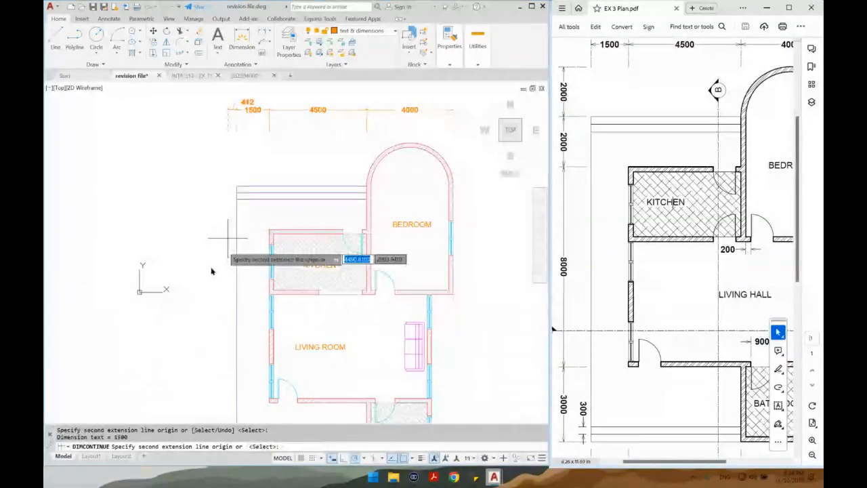
key(Escape)
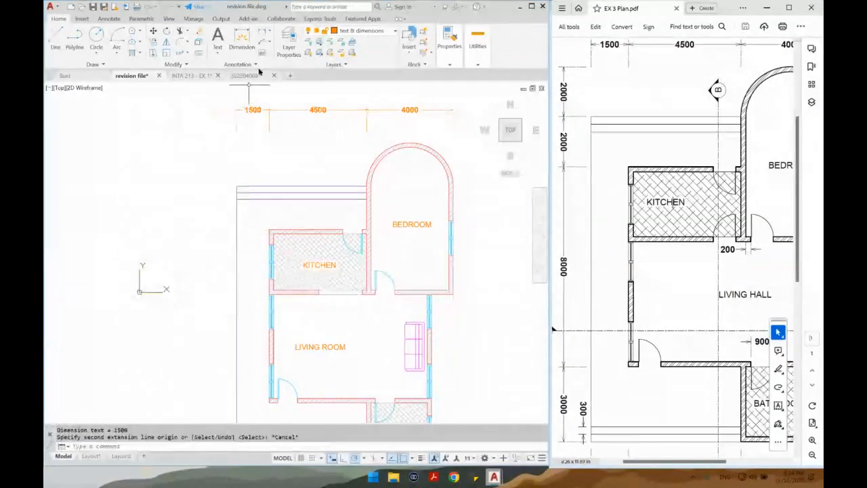
Add a vertical linear dimension from the top of the bedroom arc to its center, placed left of the plan
click(267, 34)
click(410, 143)
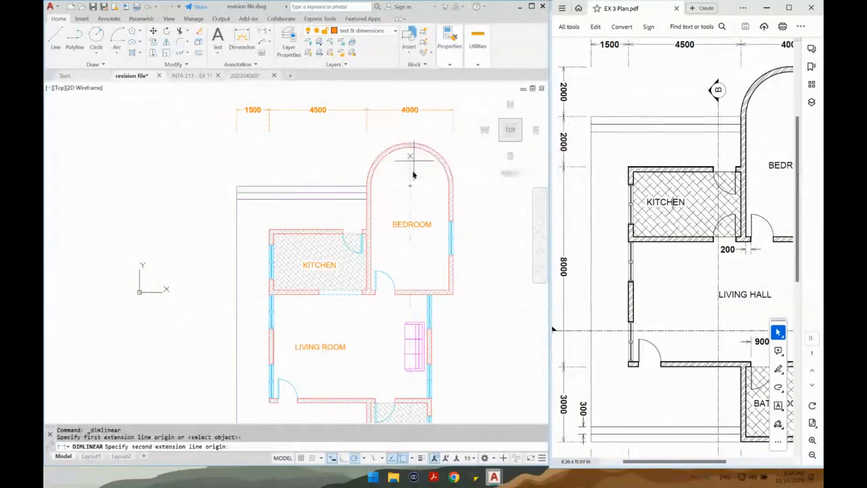
click(412, 185)
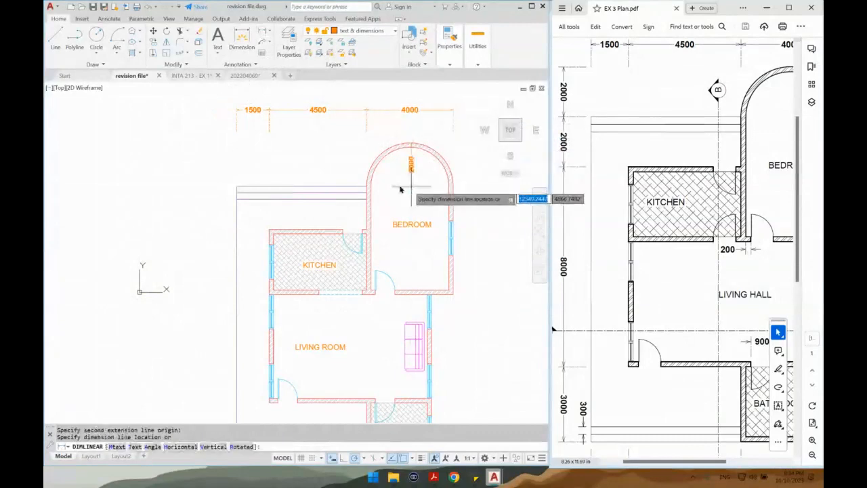
click(190, 176)
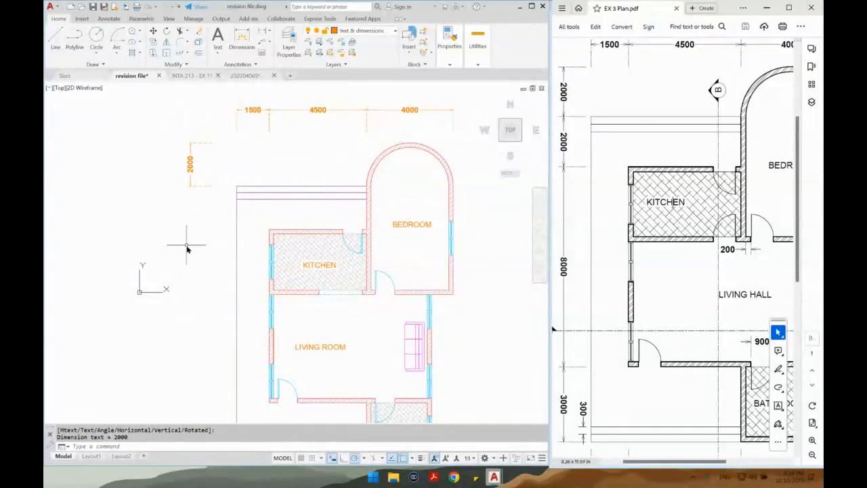
Continue the vertical dimension chain down to the kitchen's upper wall, the living room's lower wall and the bathroom's lower edge
text(DIMCONT)
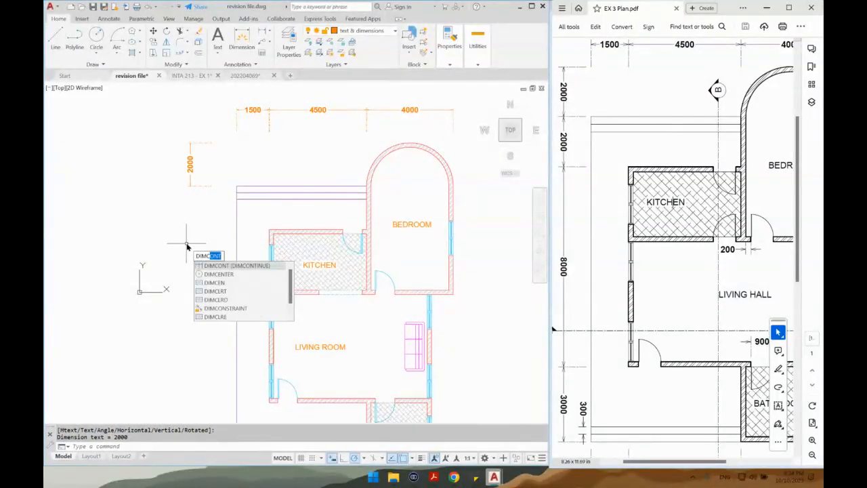
key(Return)
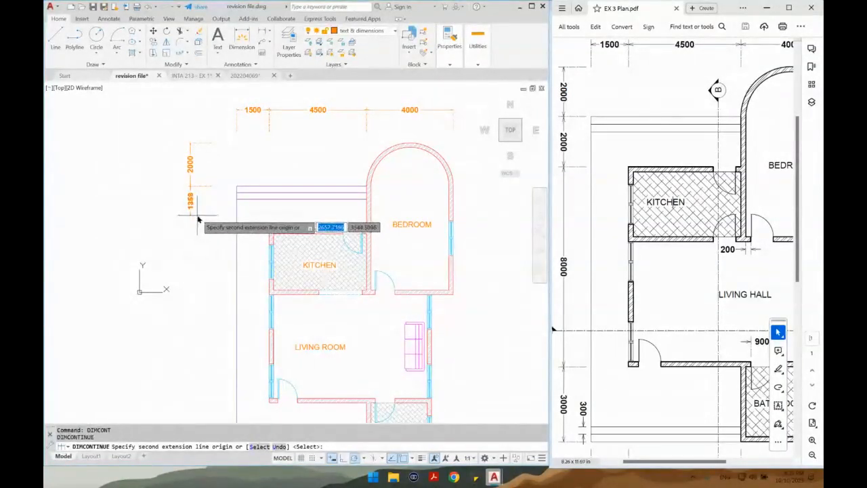
click(265, 234)
scroll(265, 302, down, 3)
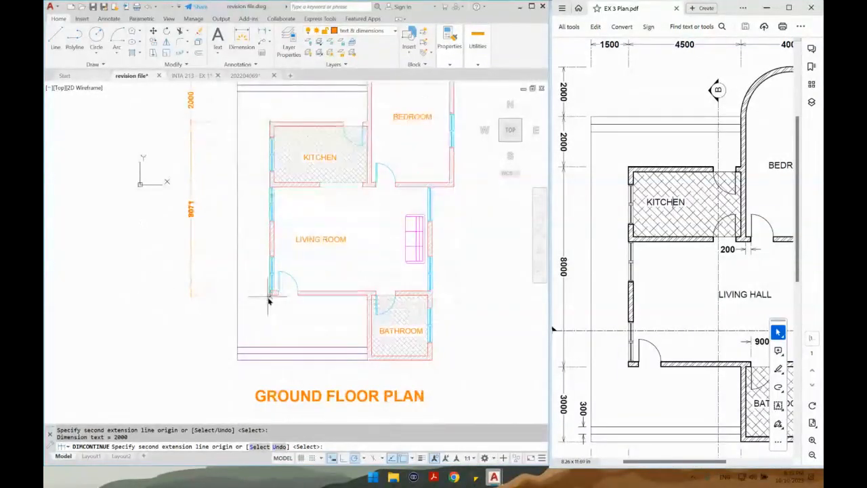
click(269, 296)
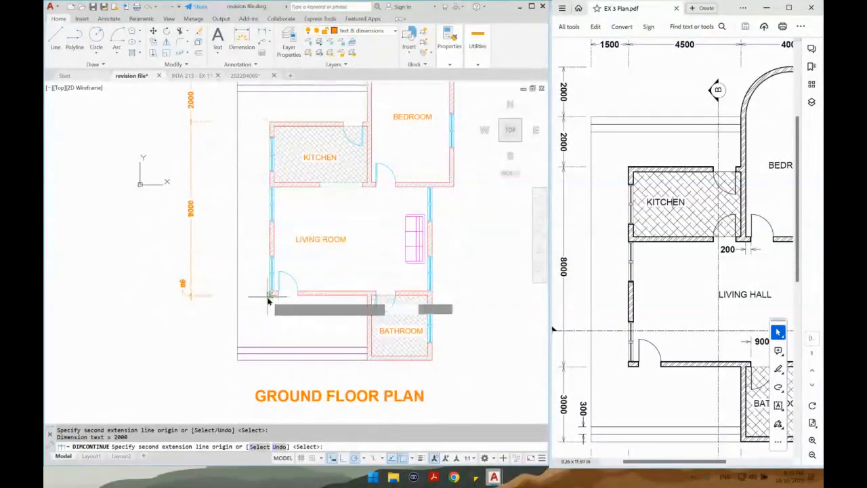
click(364, 360)
key(Escape)
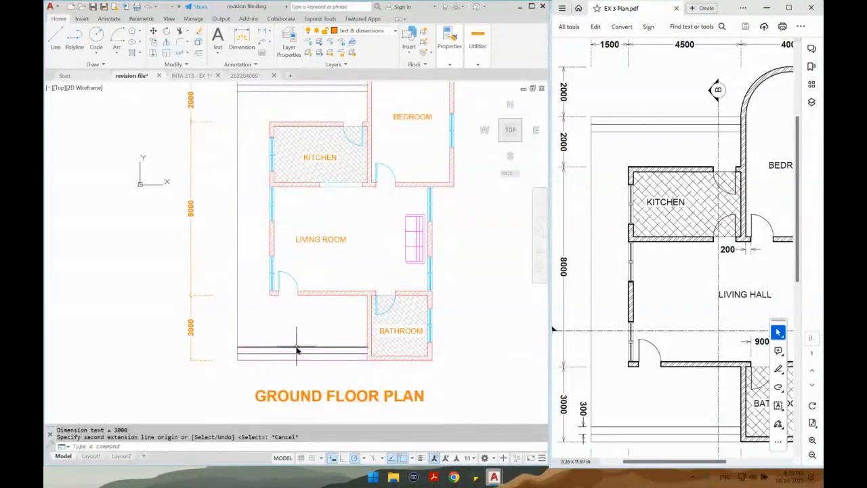
Add a radius dimension to the bedroom's outer curved wall, with its text outside the arc at the upper right
click(267, 31)
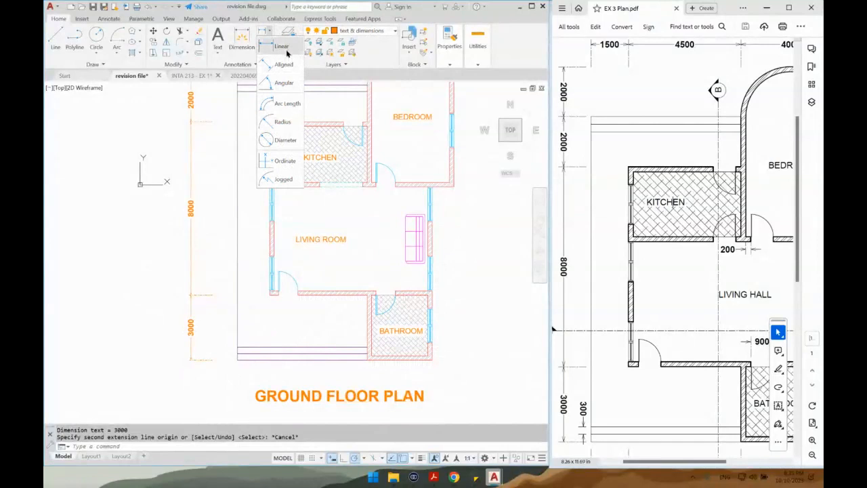
click(283, 122)
middle_drag(435, 133, 400, 275)
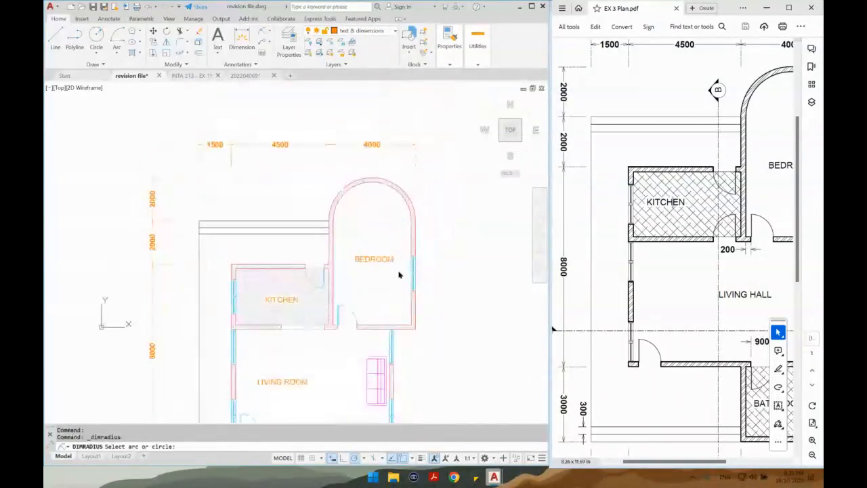
click(410, 201)
click(441, 179)
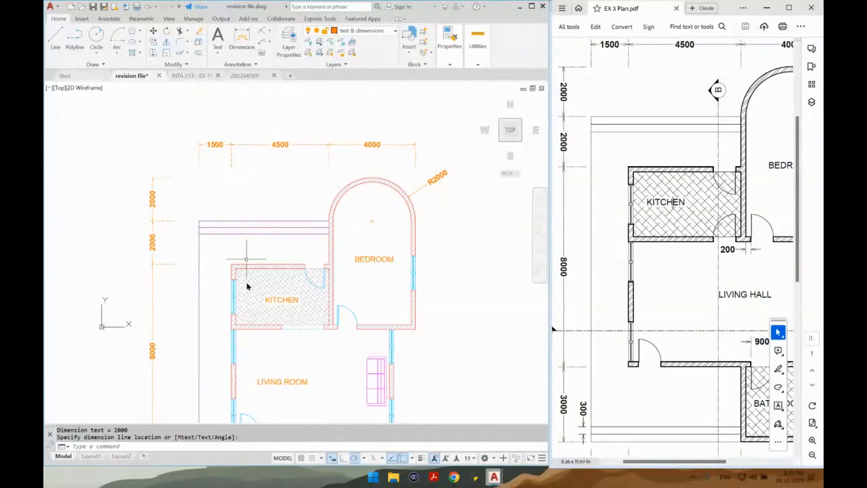
Compare the whole dimensioned plan with the bedroom and bathroom side of the reference PDF
middle_drag(276, 306, 289, 252)
scroll(289, 252, down, 2)
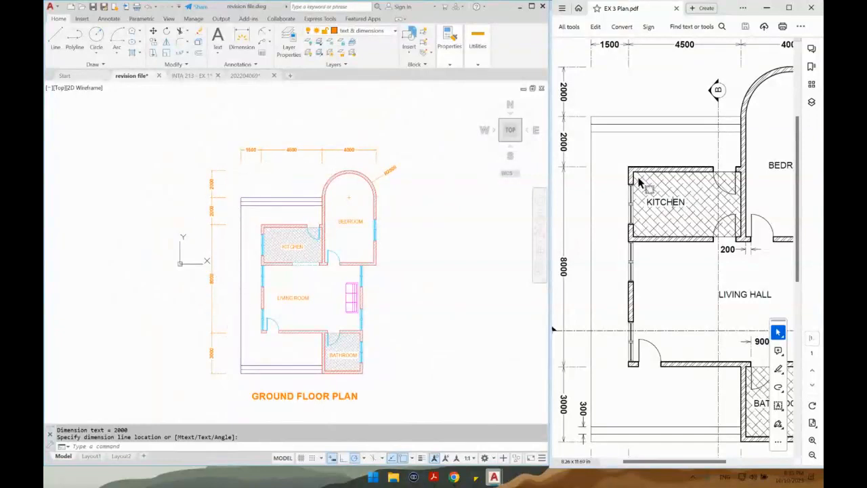
scroll(641, 193, right, 3)
scroll(642, 195, left, 1)
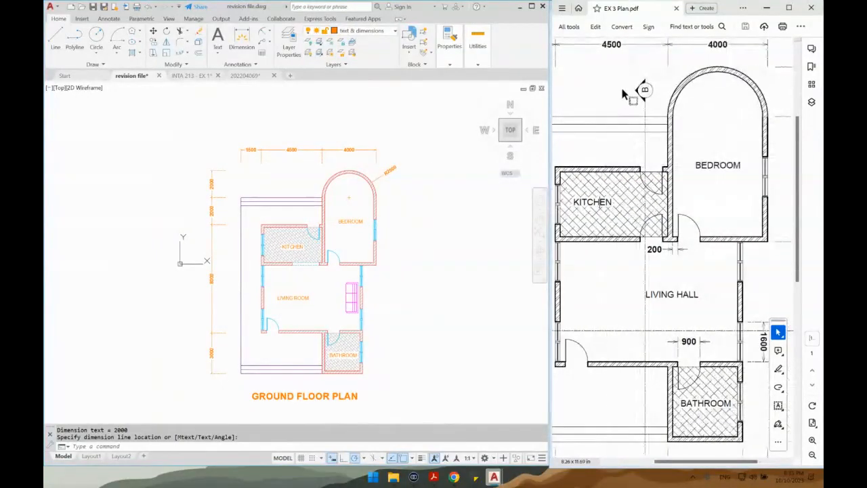